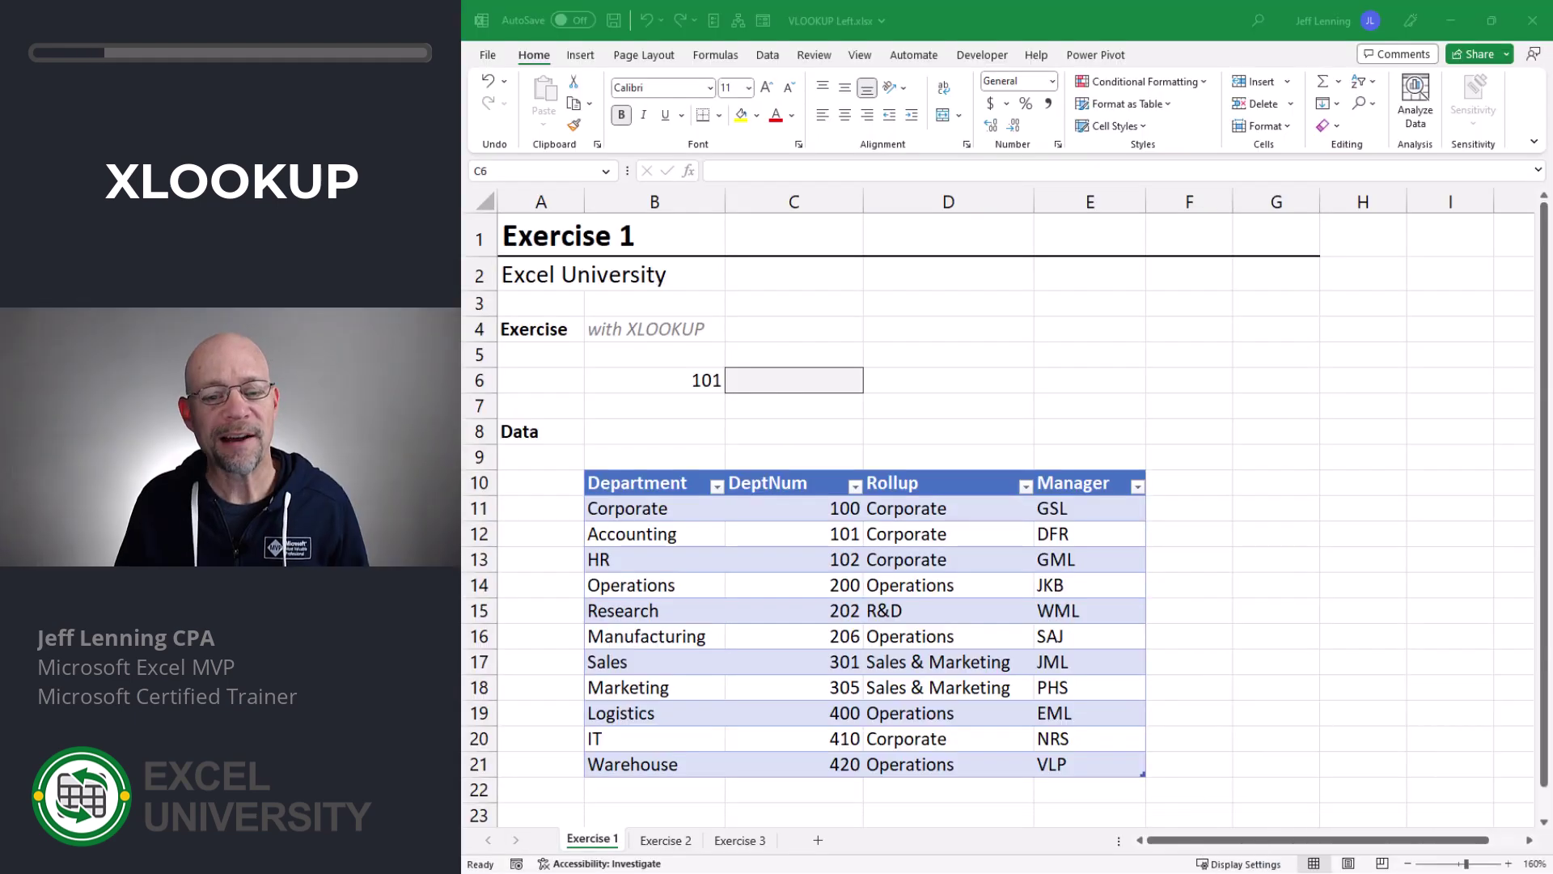
# - Enter =XLOOKUP(B6,Table1[DeptNum],Table1[Department]) in C6 on Exercise 1
pyautogui.click(791, 377)
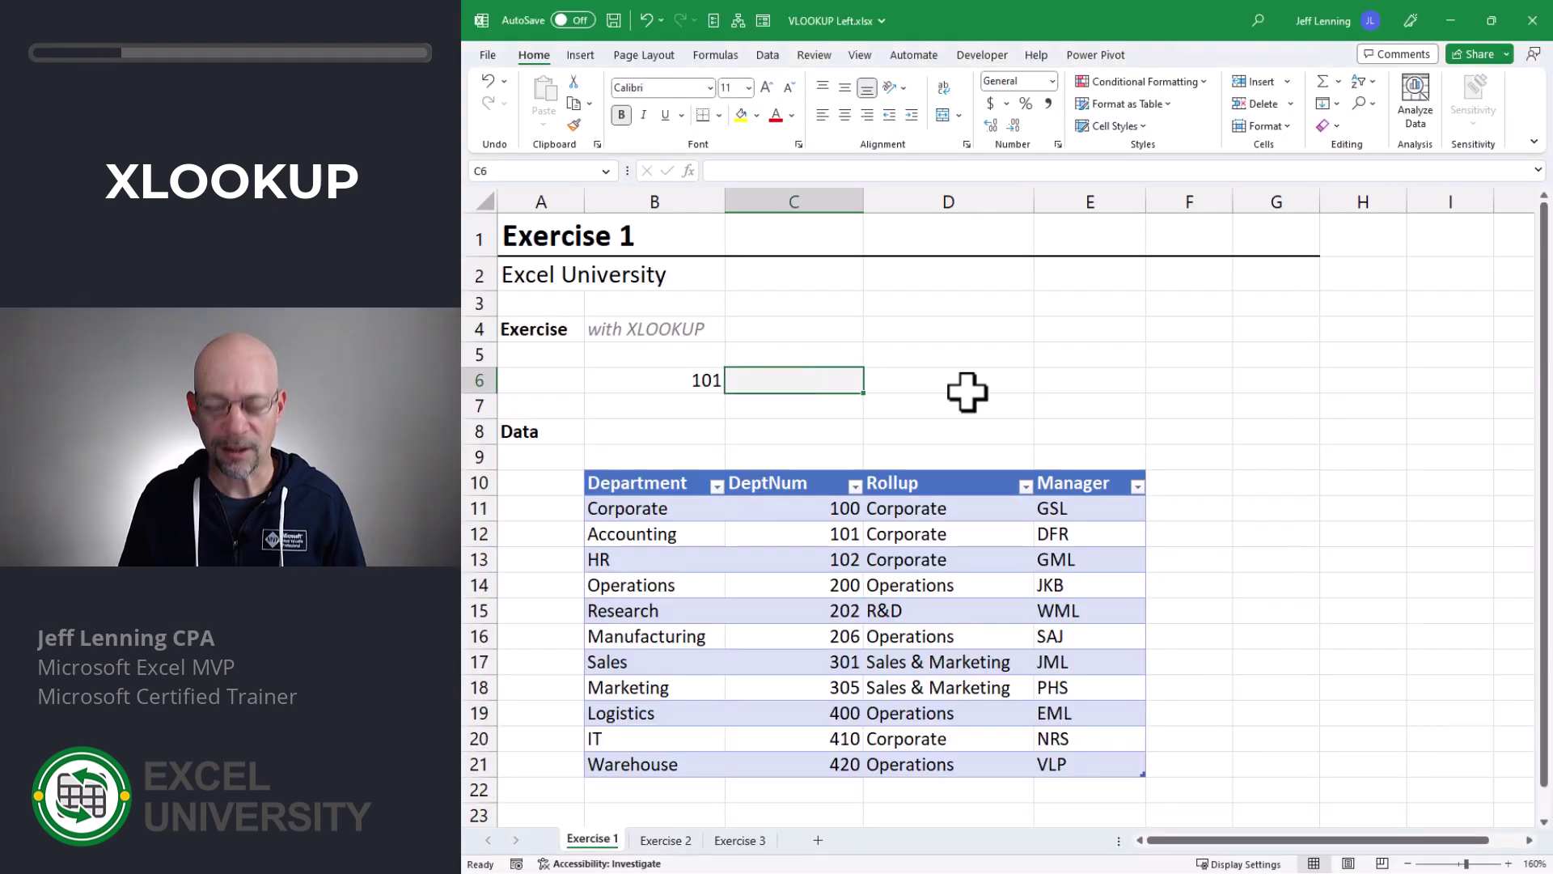
pyautogui.write('=xl')
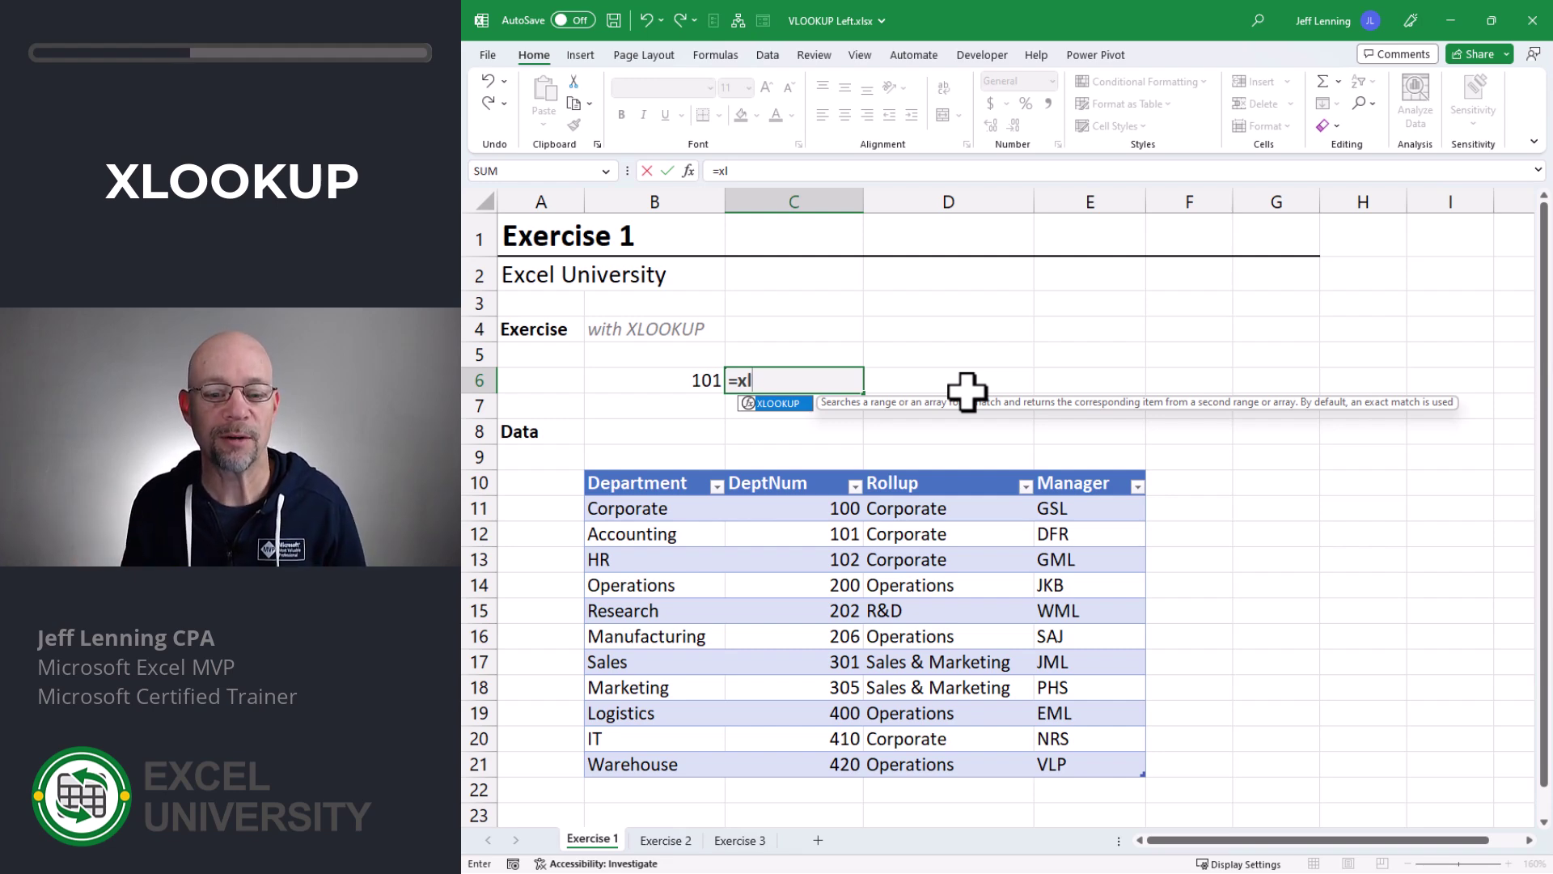
pyautogui.press('Escape')
pyautogui.press('BackSpace')
pyautogui.write('l')
pyautogui.press('Tab')
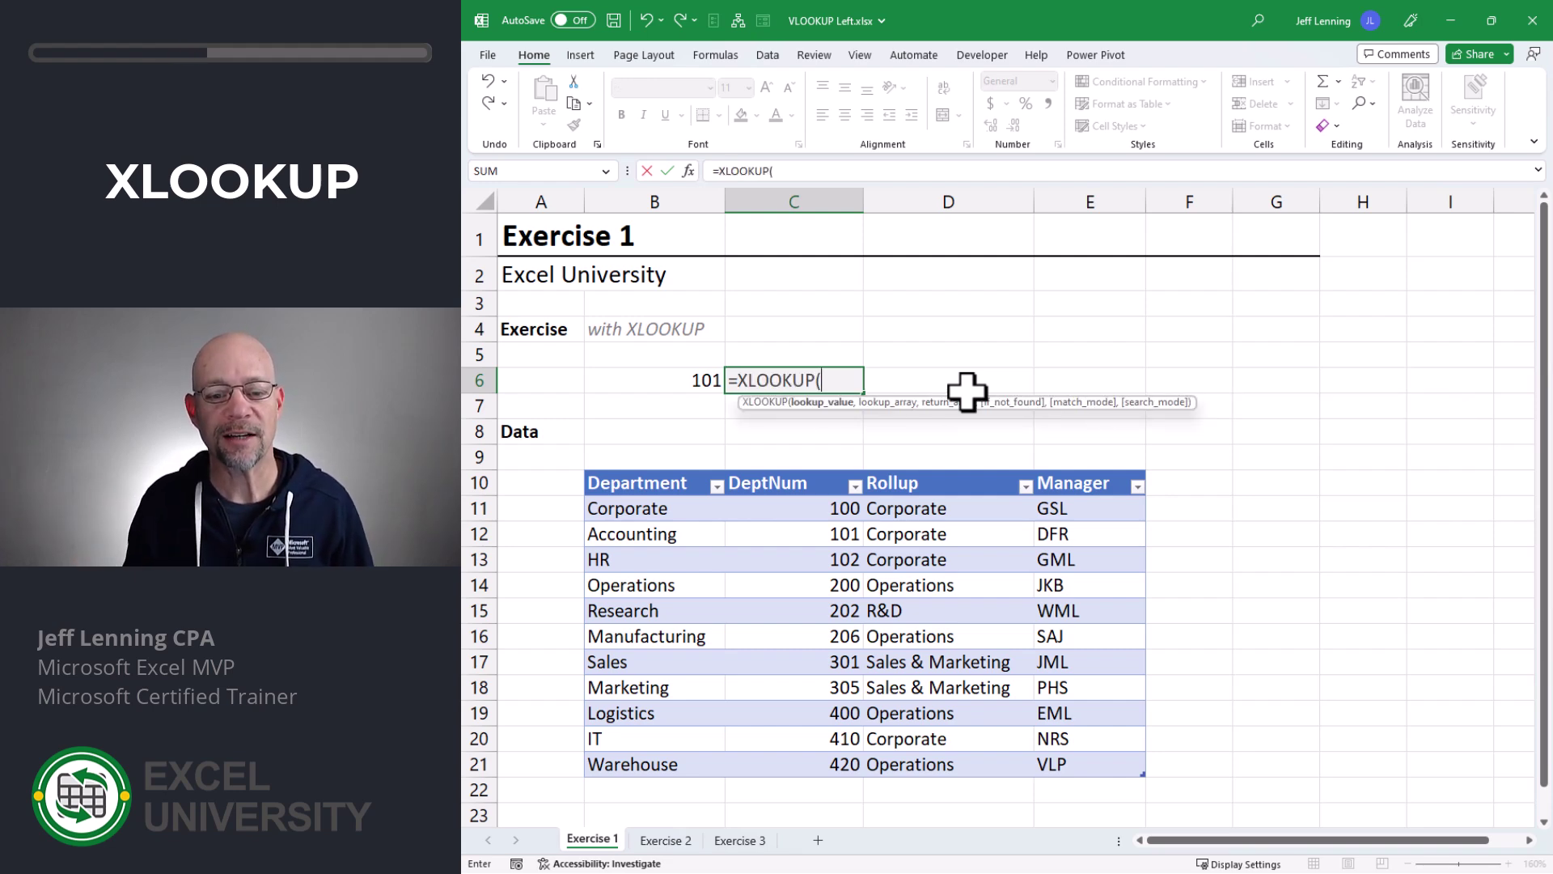
pyautogui.click(691, 380)
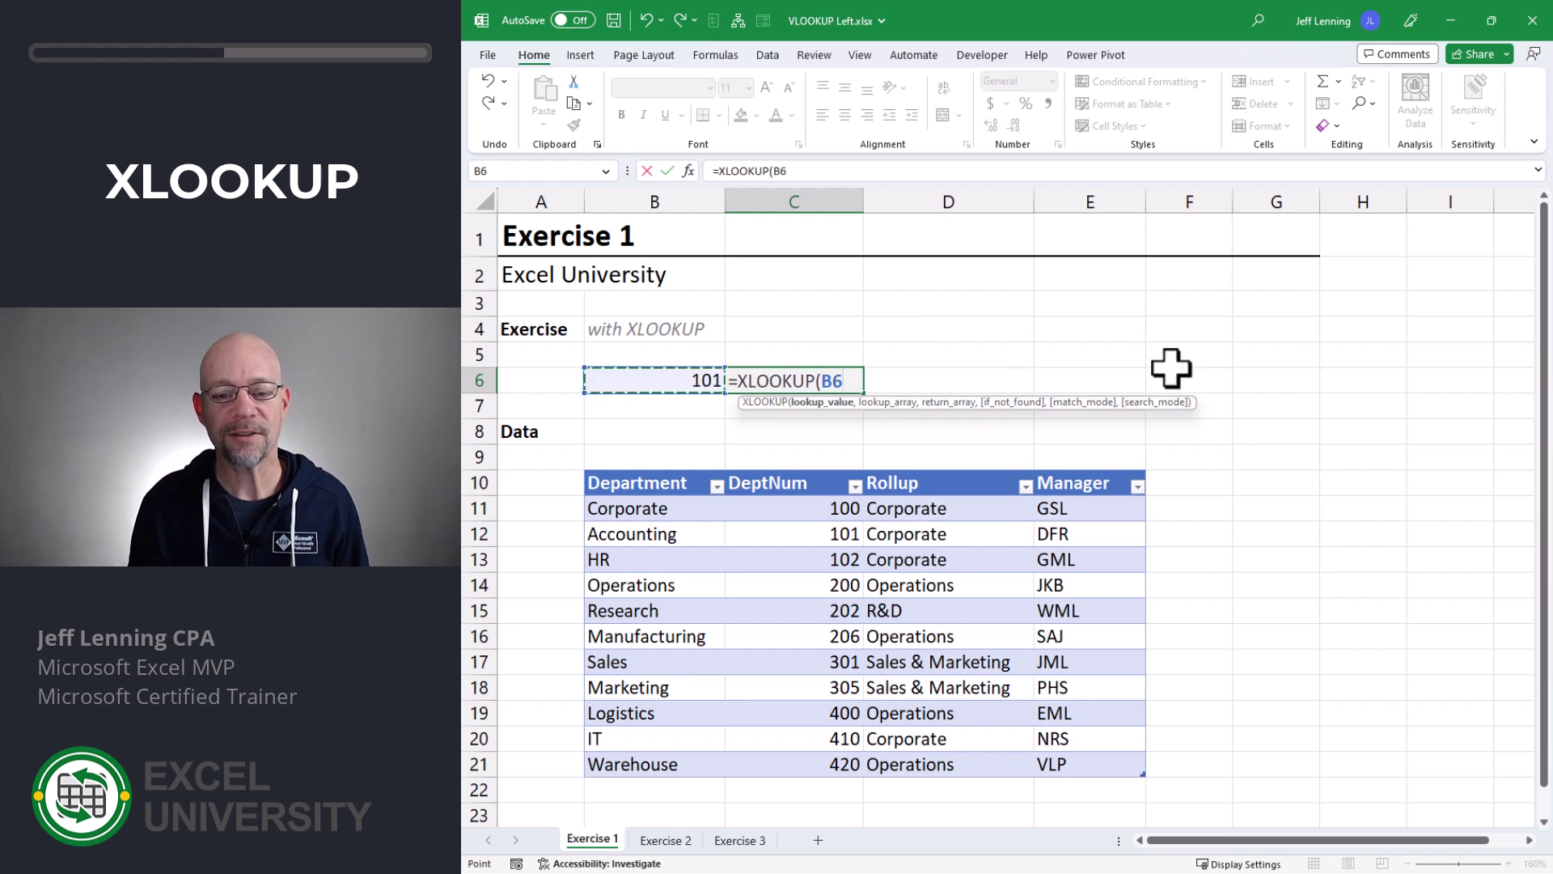
pyautogui.write(',')
pyautogui.moveTo(793, 510); pyautogui.dragTo(819, 763)
pyautogui.write(',')
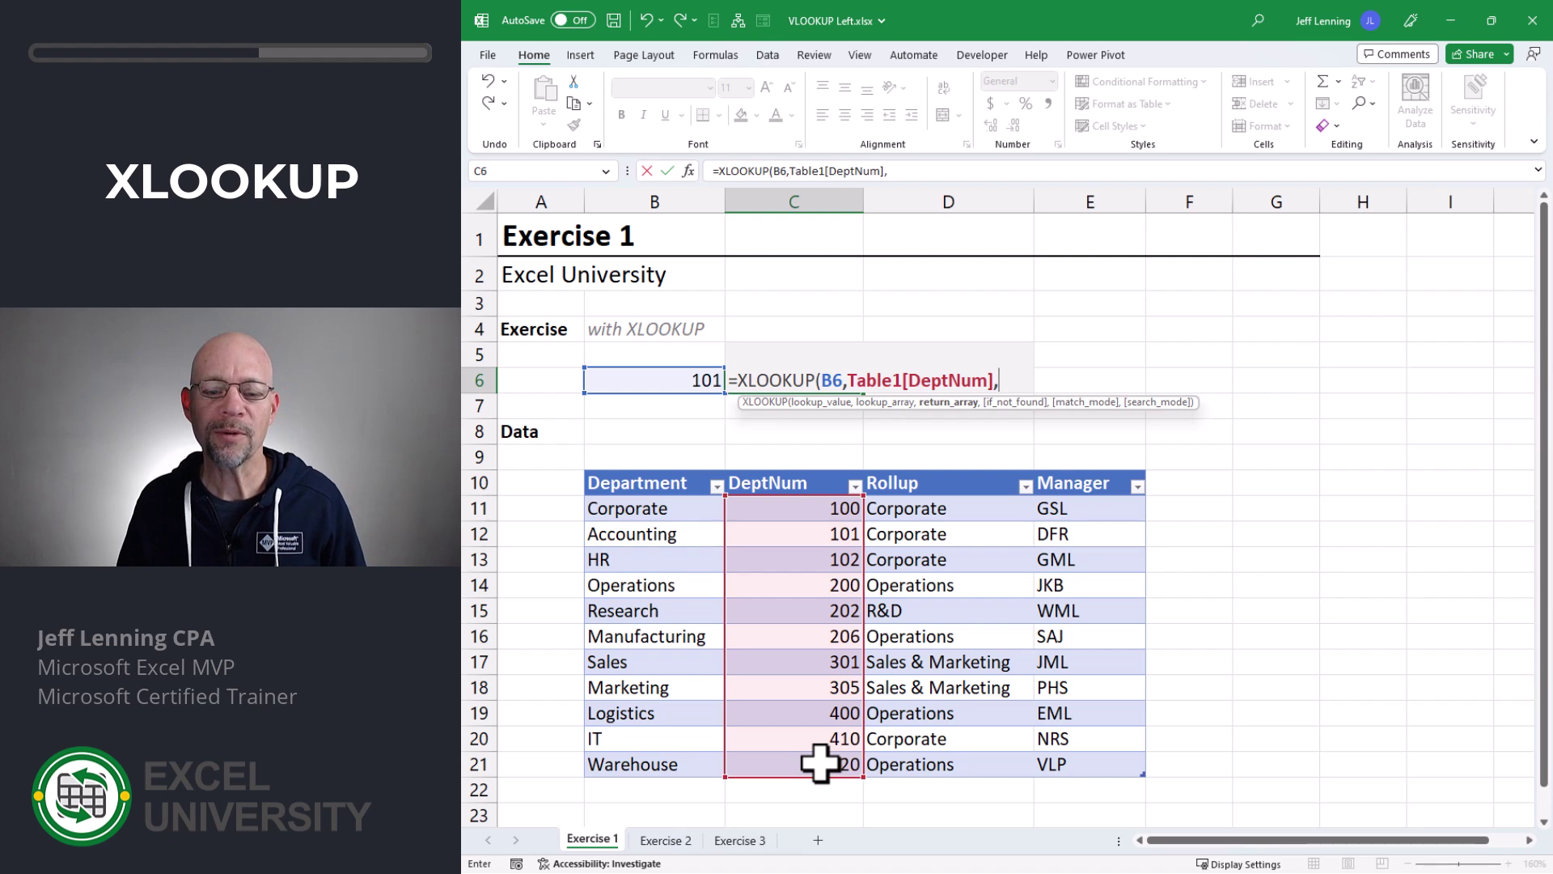
pyautogui.moveTo(669, 513); pyautogui.dragTo(680, 756)
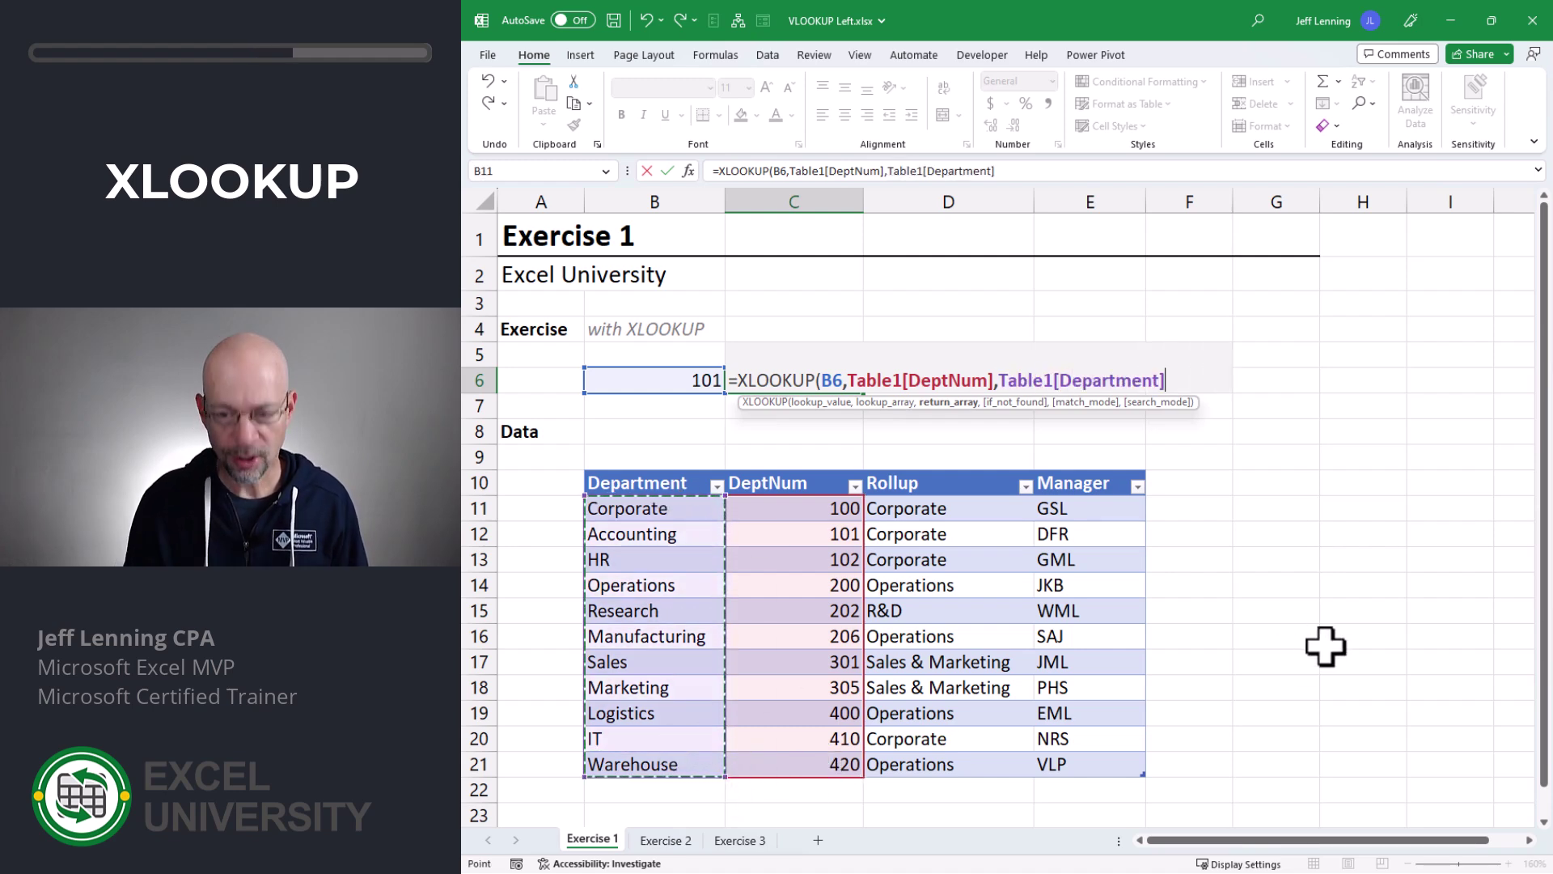
pyautogui.write(')')
pyautogui.press('Return')
# - Change B6's DeptNum to 200 so C6 returns Operations
pyautogui.click(670, 381)
pyautogui.click(821, 537)
pyautogui.click(676, 535)
pyautogui.click(687, 378)
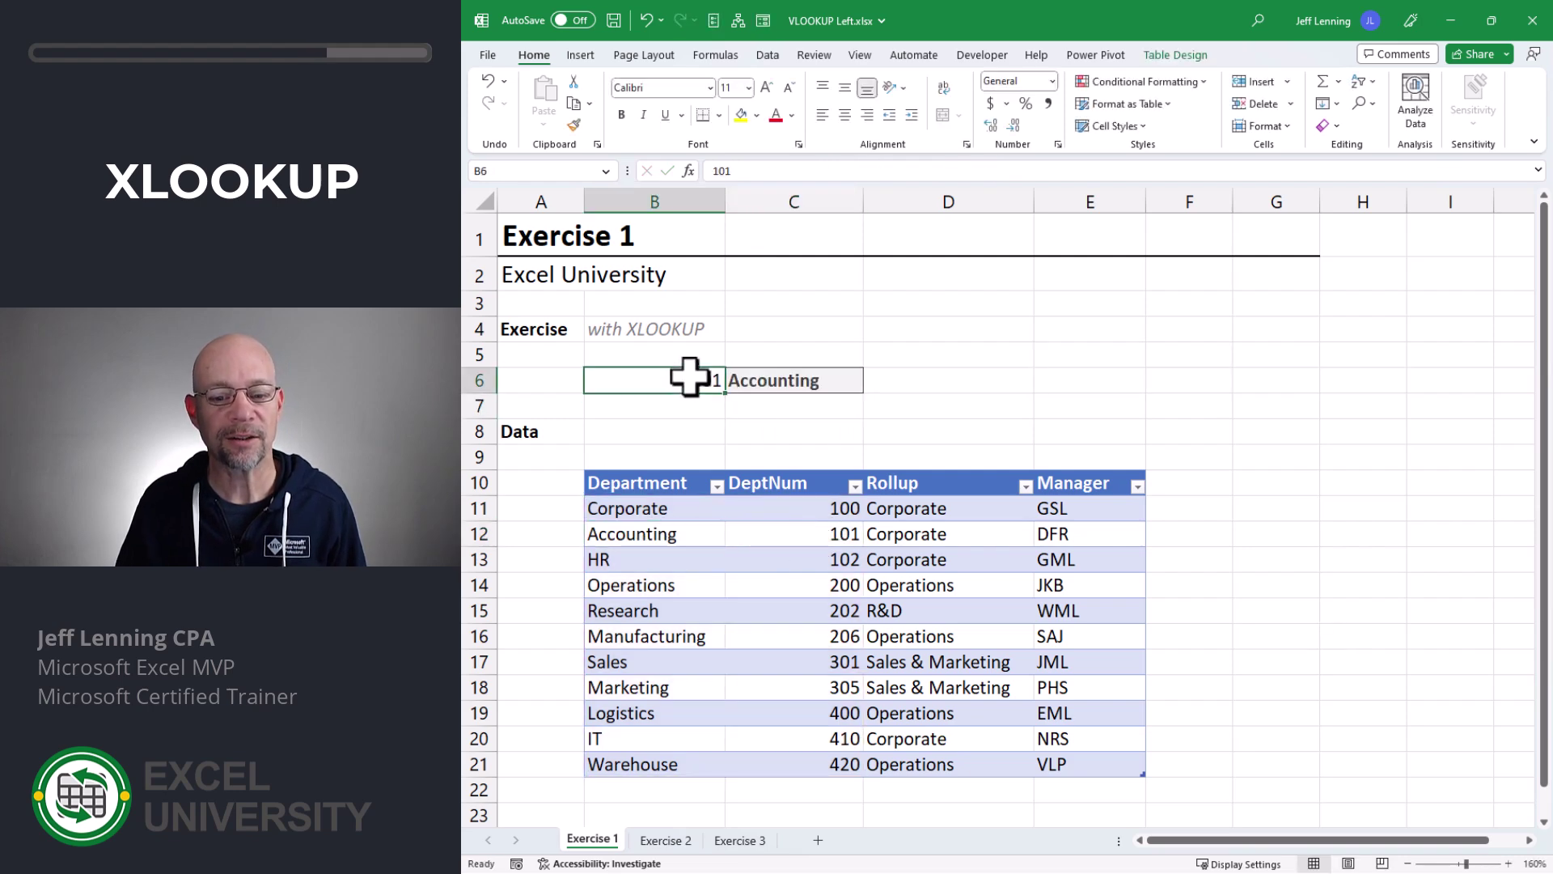
pyautogui.write('200')
pyautogui.press('Return')
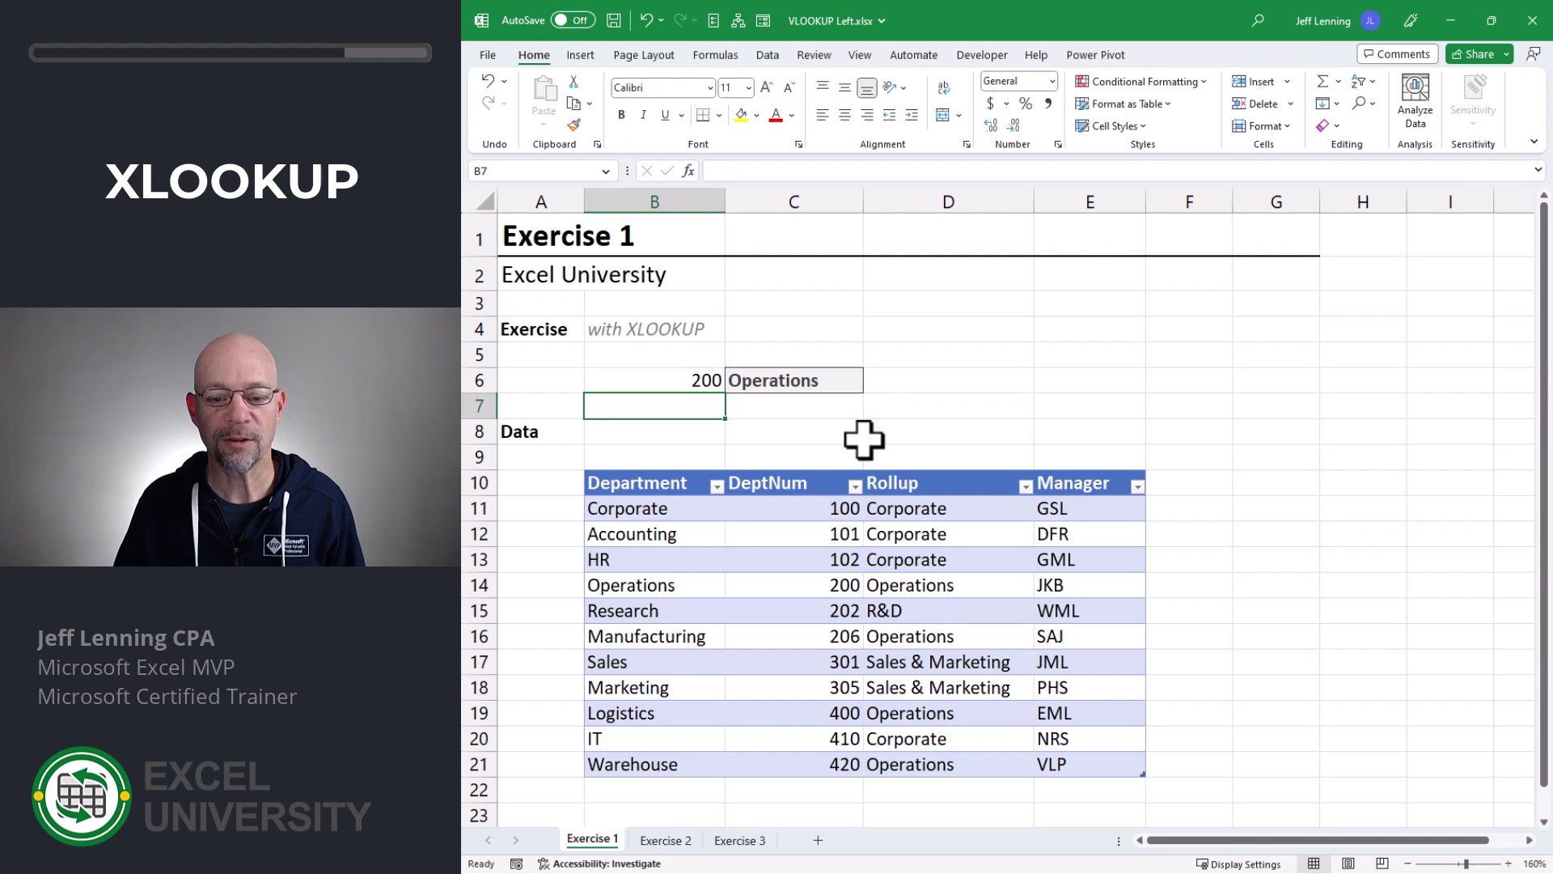
pyautogui.press('Up')
pyautogui.press('Right')
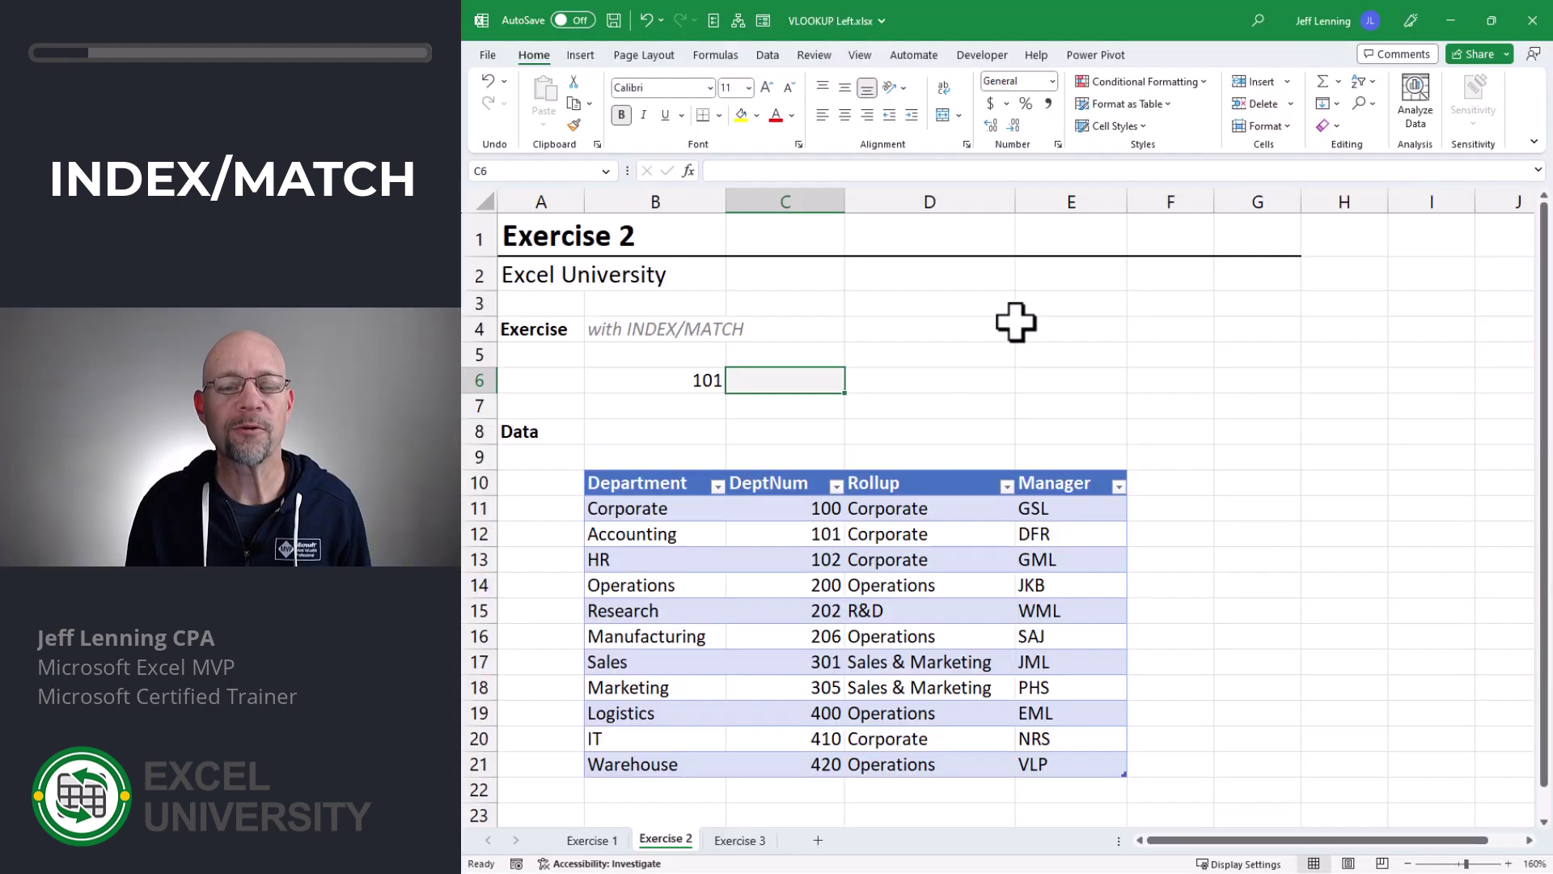
# - Enter =INDEX(Table2[Department],MATCH(B6,Table2[DeptNum],0)) in C6
pyautogui.write('=INDEX(')
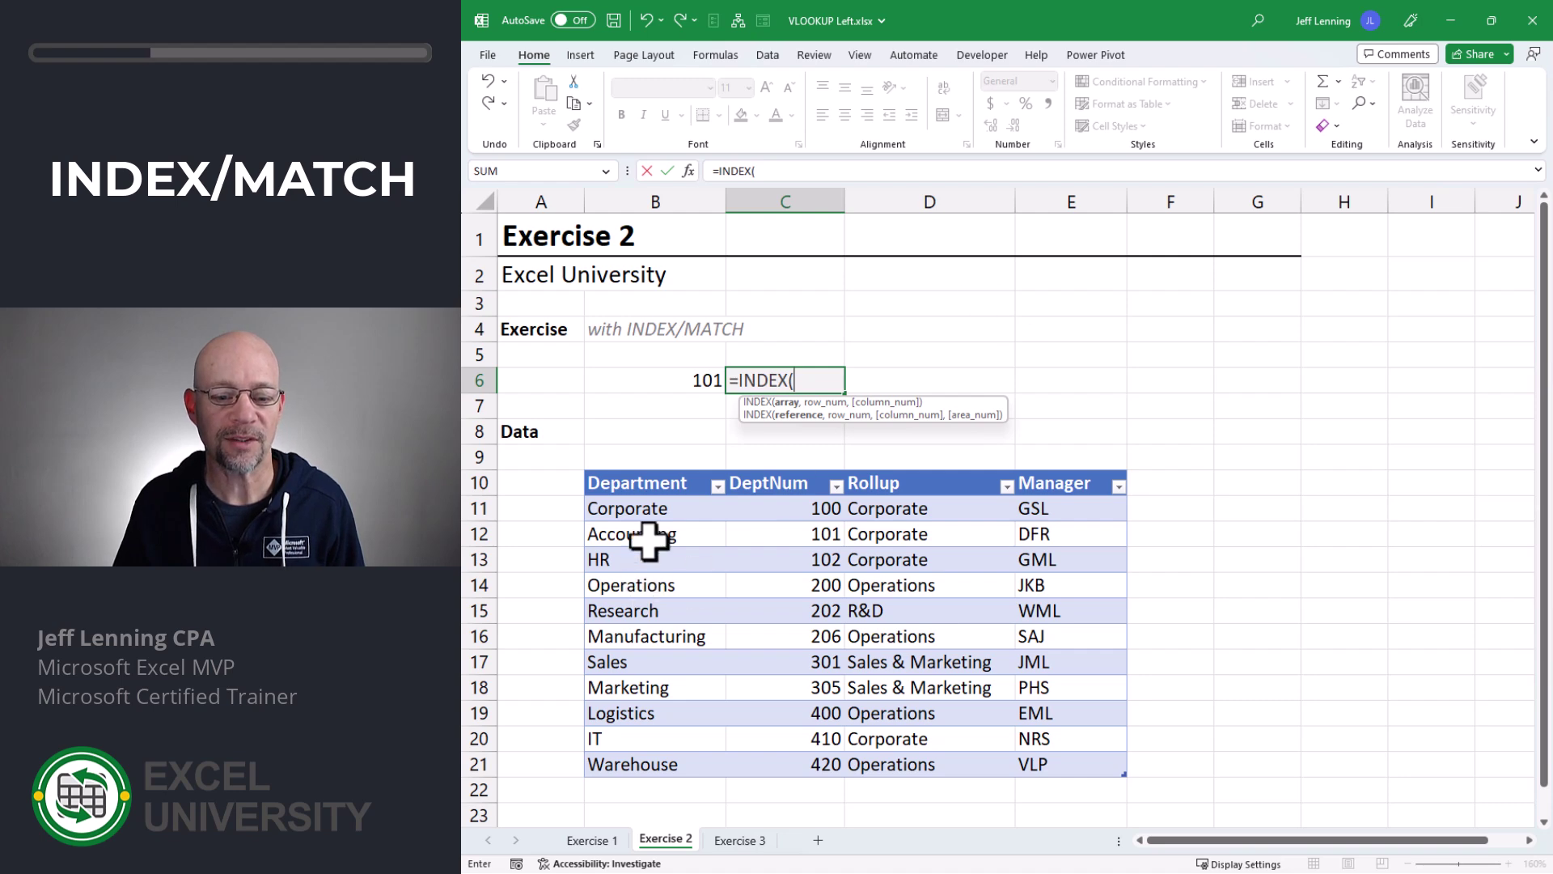
pyautogui.moveTo(659, 510); pyautogui.dragTo(670, 752)
pyautogui.write(',')
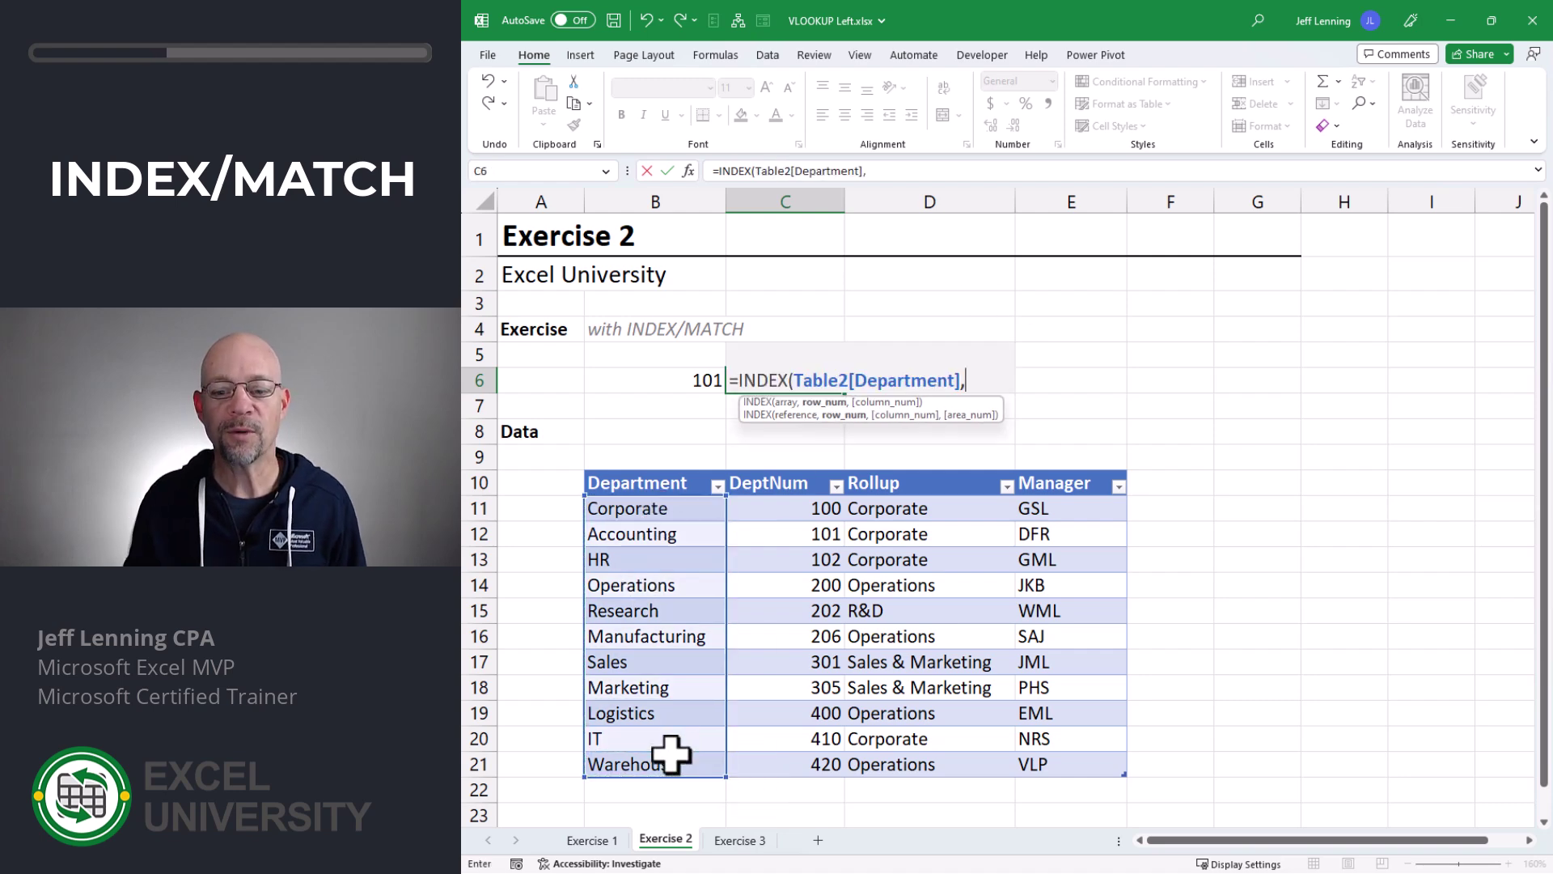
pyautogui.write('ma')
pyautogui.press('Tab')
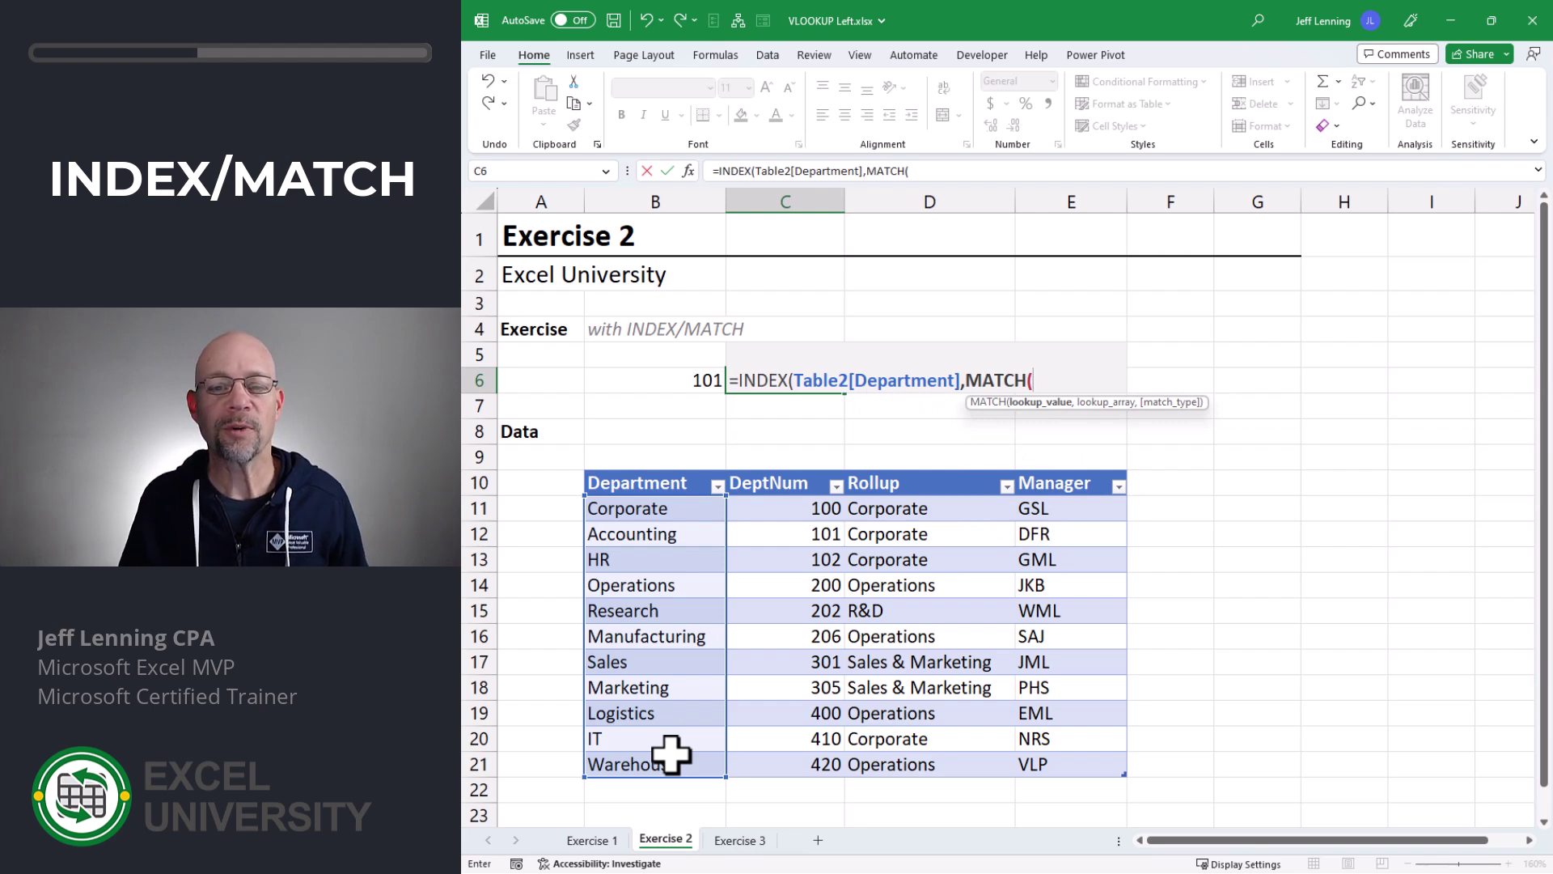
pyautogui.click(680, 380)
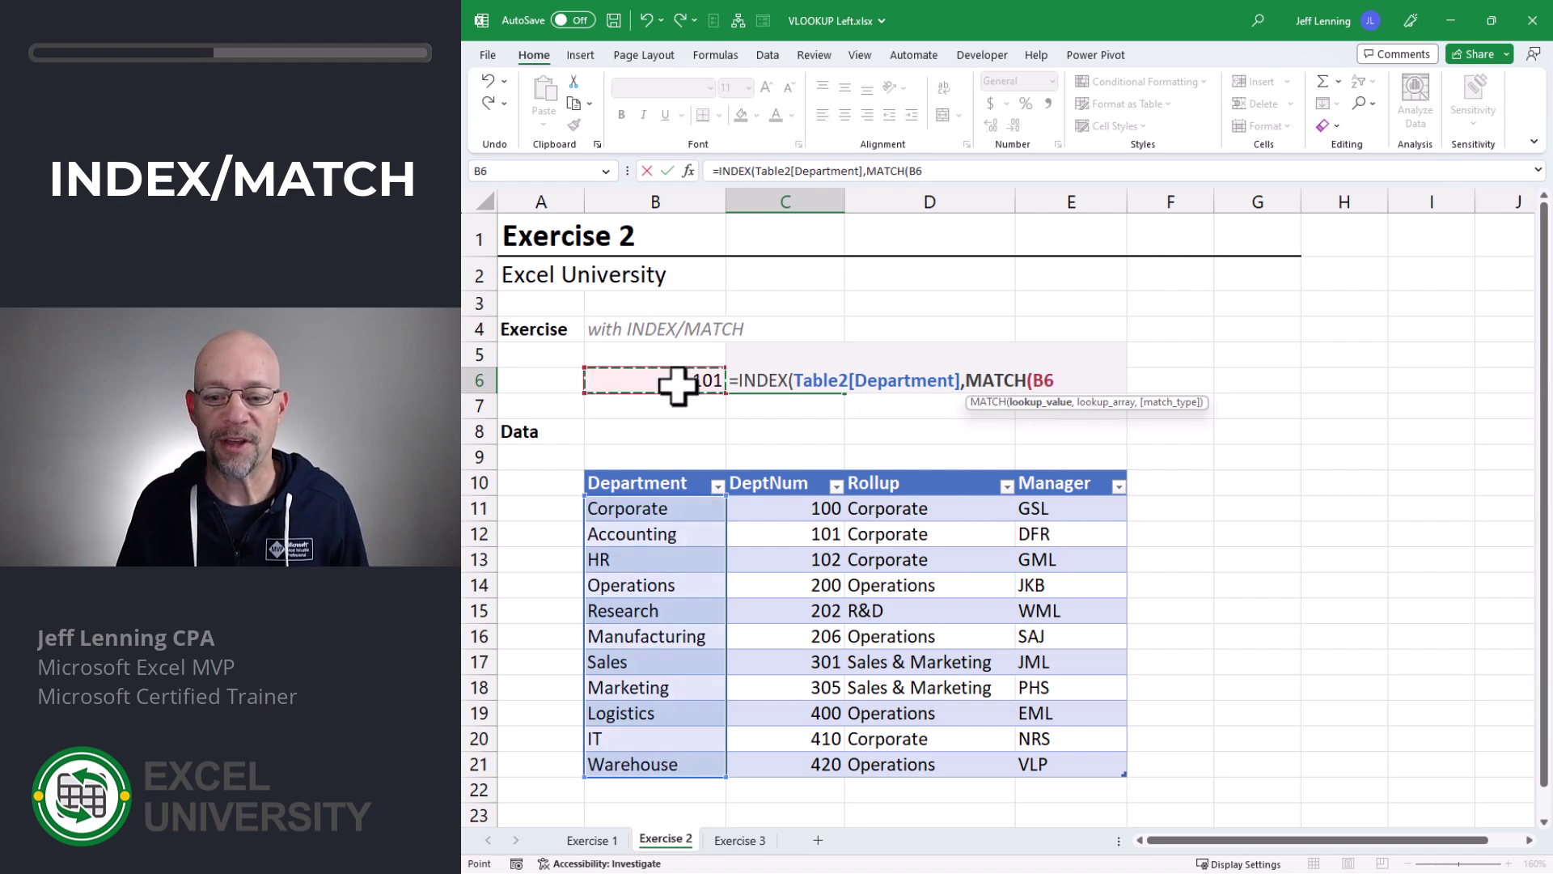
pyautogui.write(',')
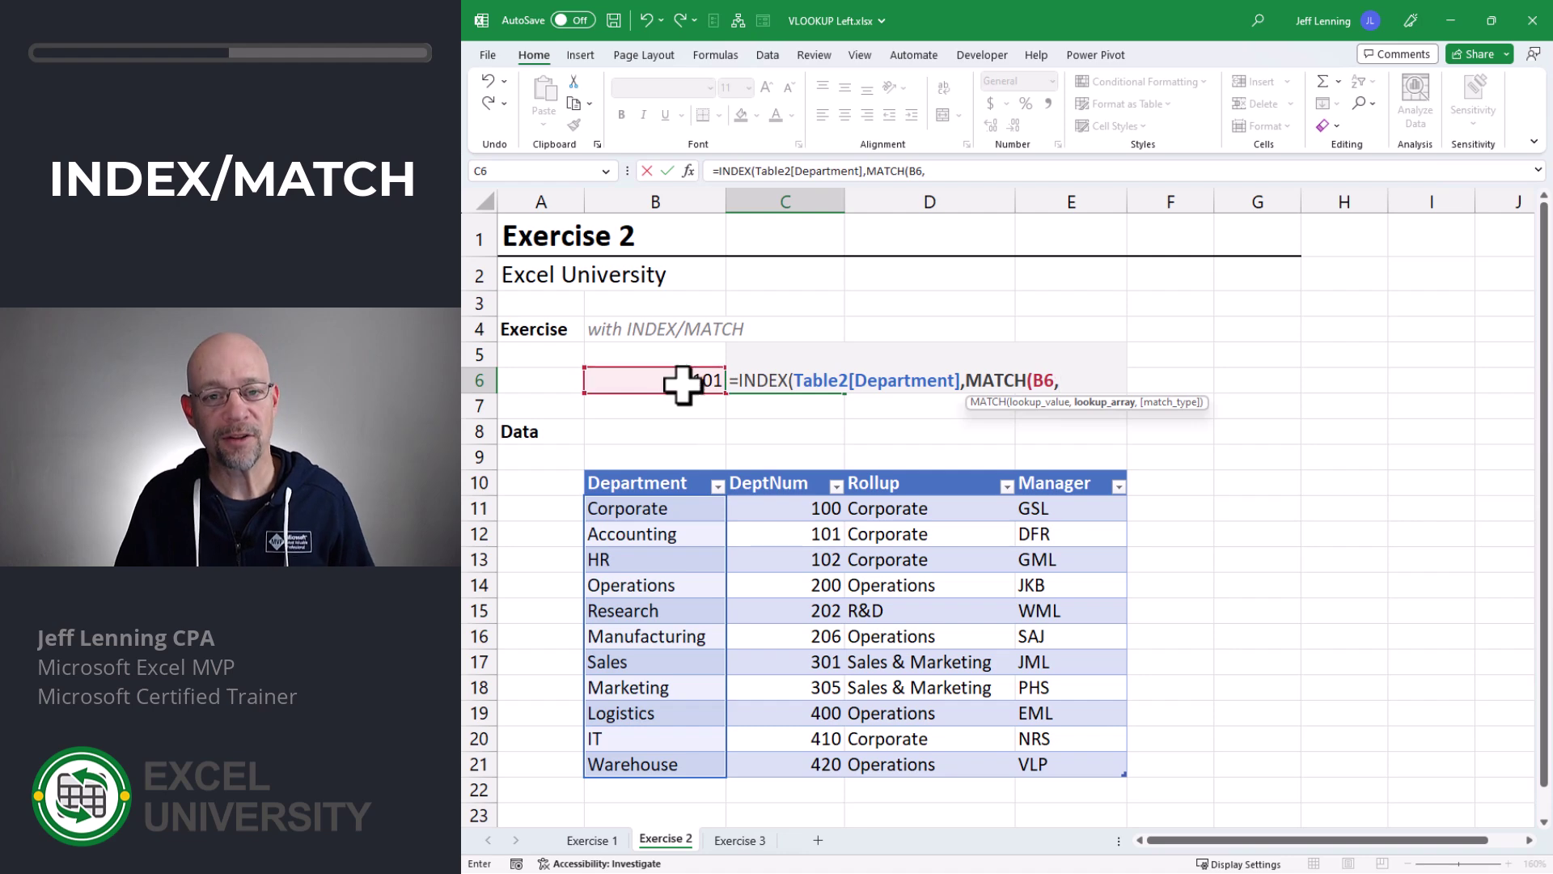
pyautogui.moveTo(797, 508); pyautogui.dragTo(804, 756)
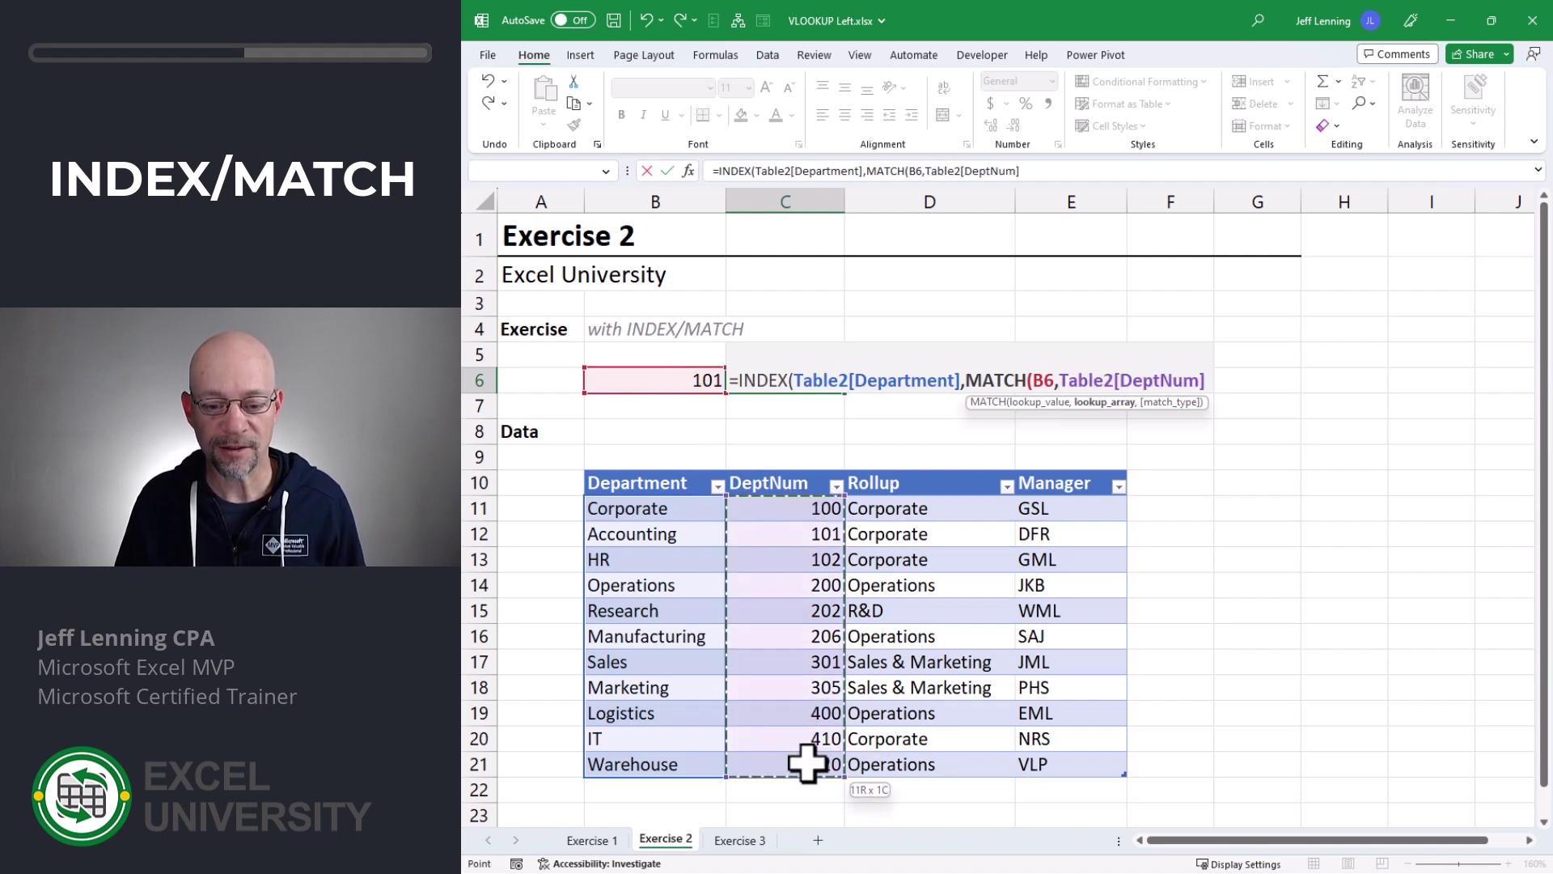
pyautogui.write(',0')
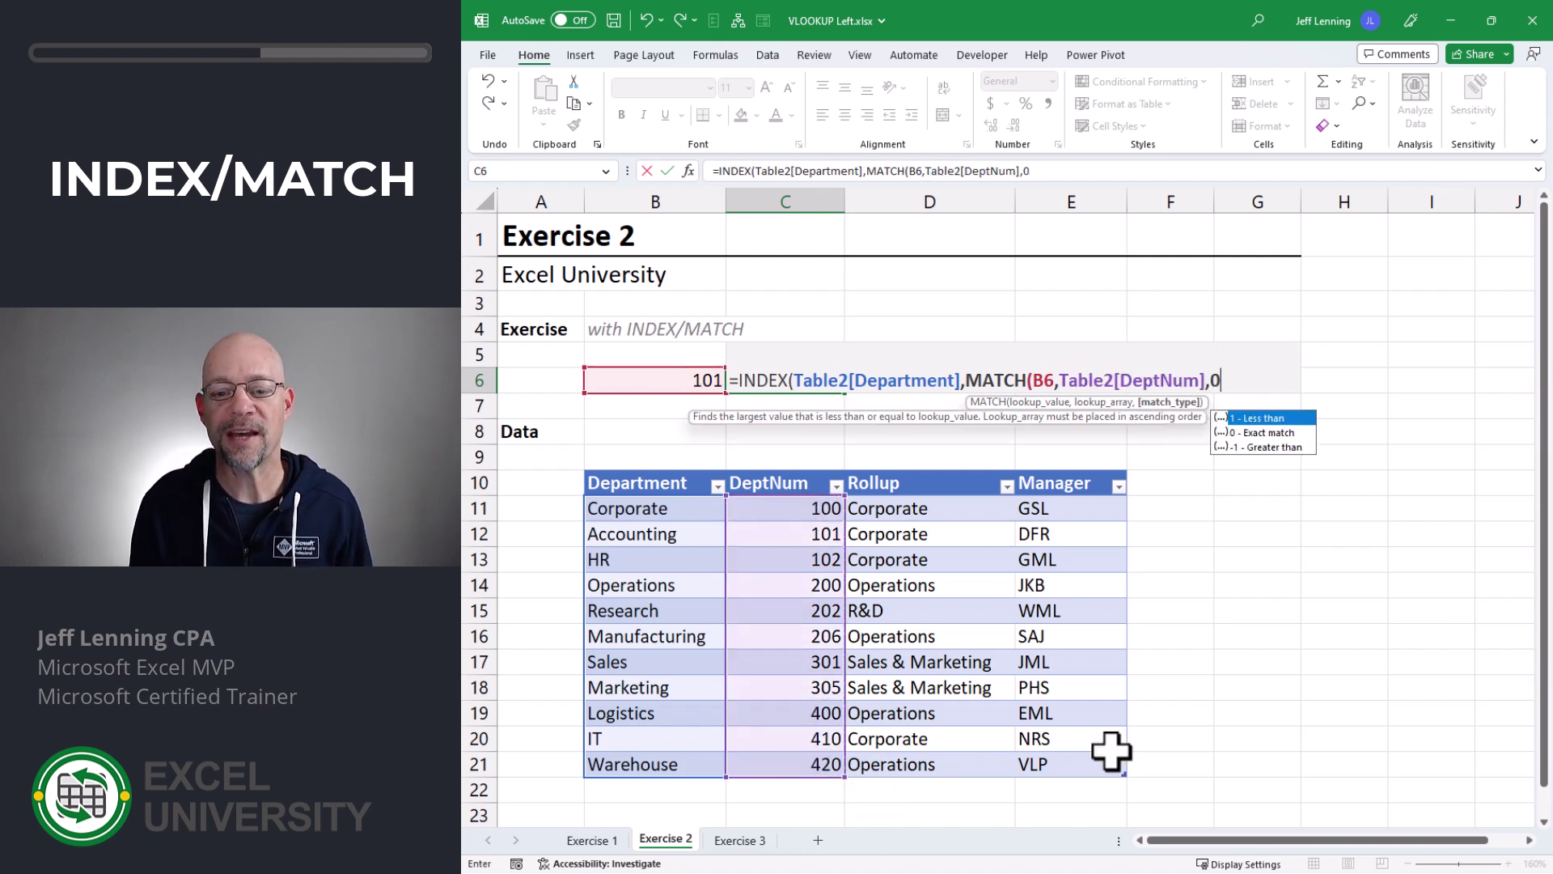
pyautogui.write(')')
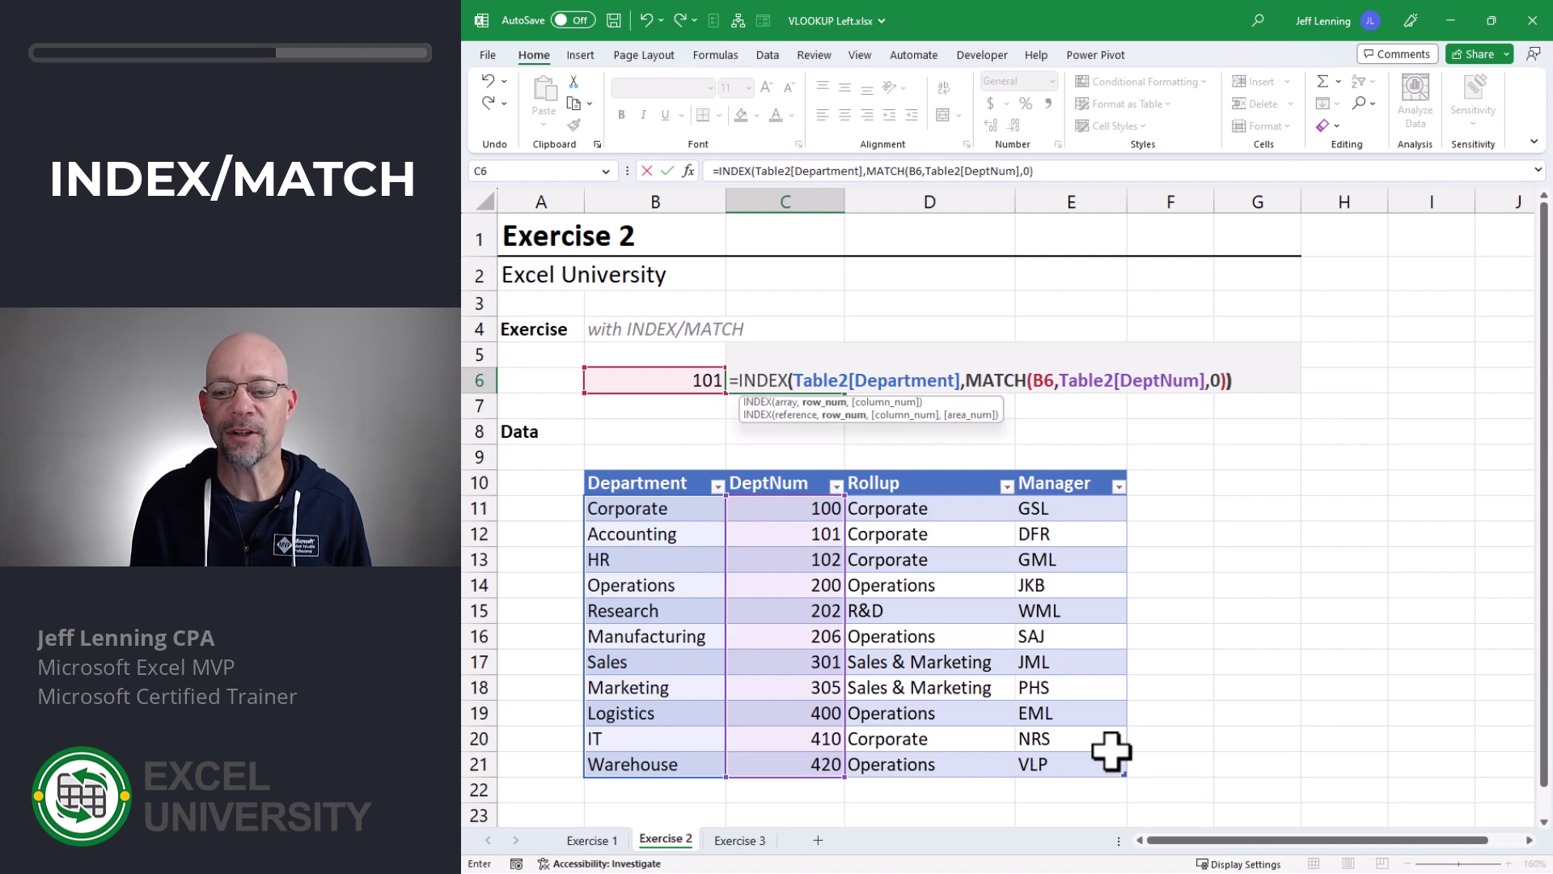
pyautogui.write(')')
pyautogui.press('Return')
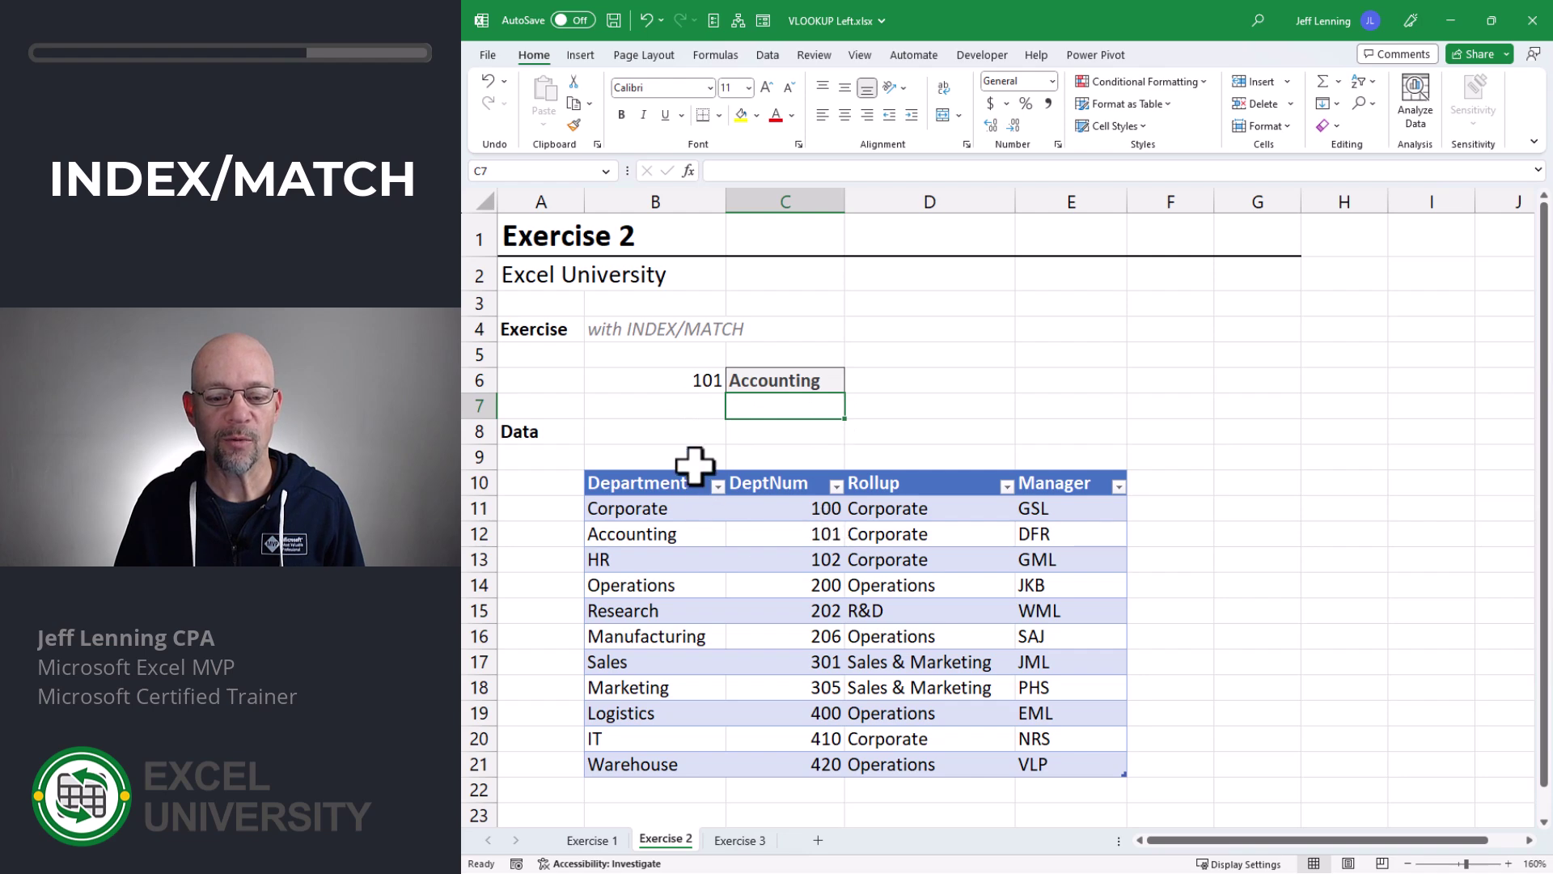
# - Test the INDEX/MATCH lookup by changing B6 to 200
pyautogui.click(697, 378)
pyautogui.write('200')
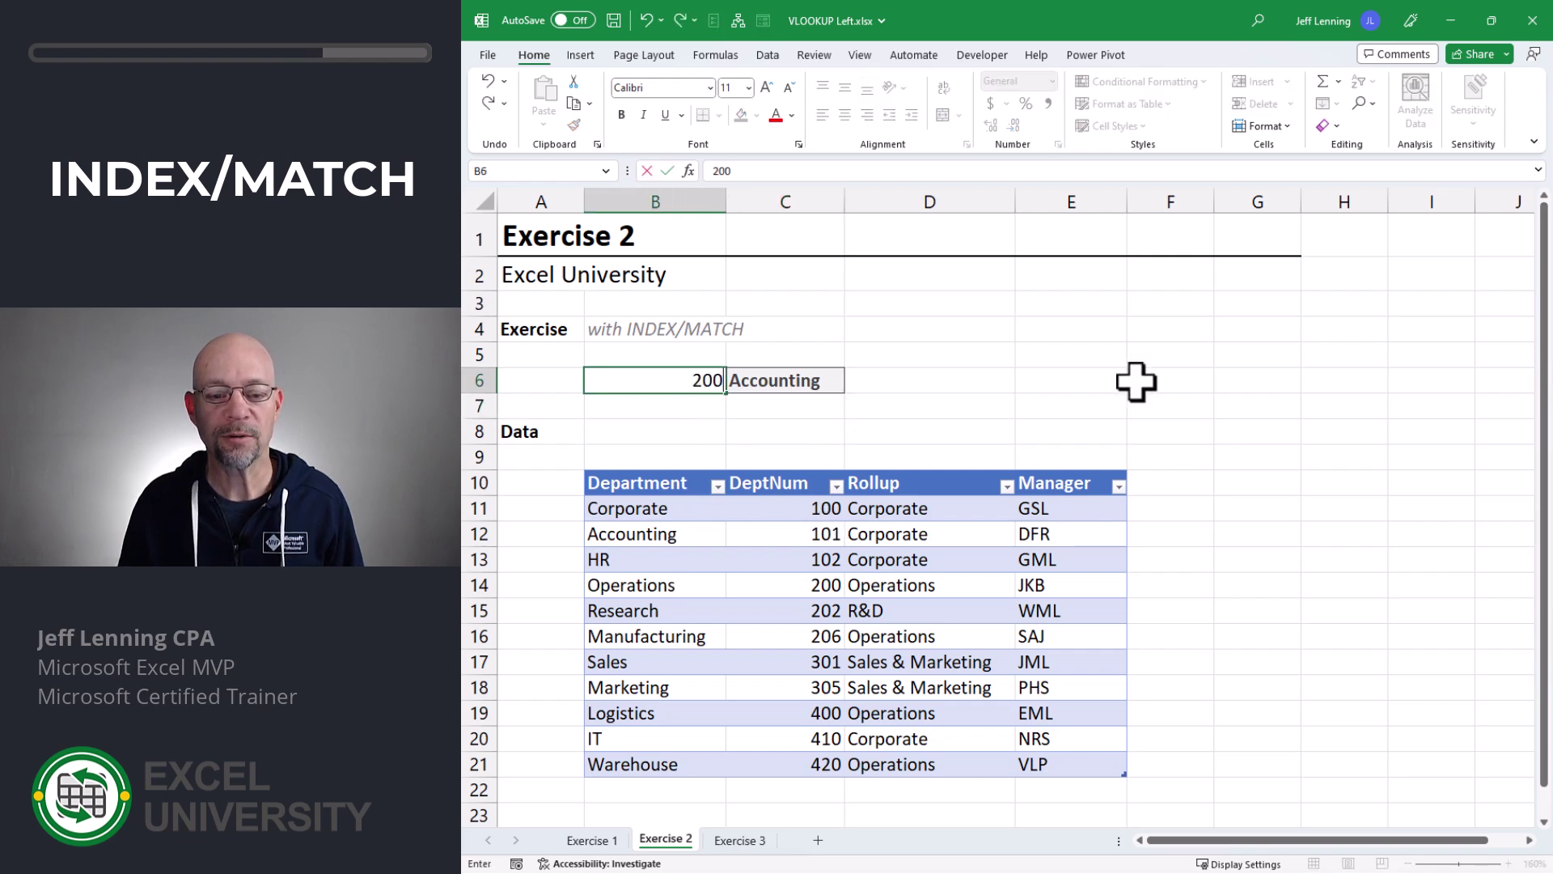
pyautogui.press('Return')
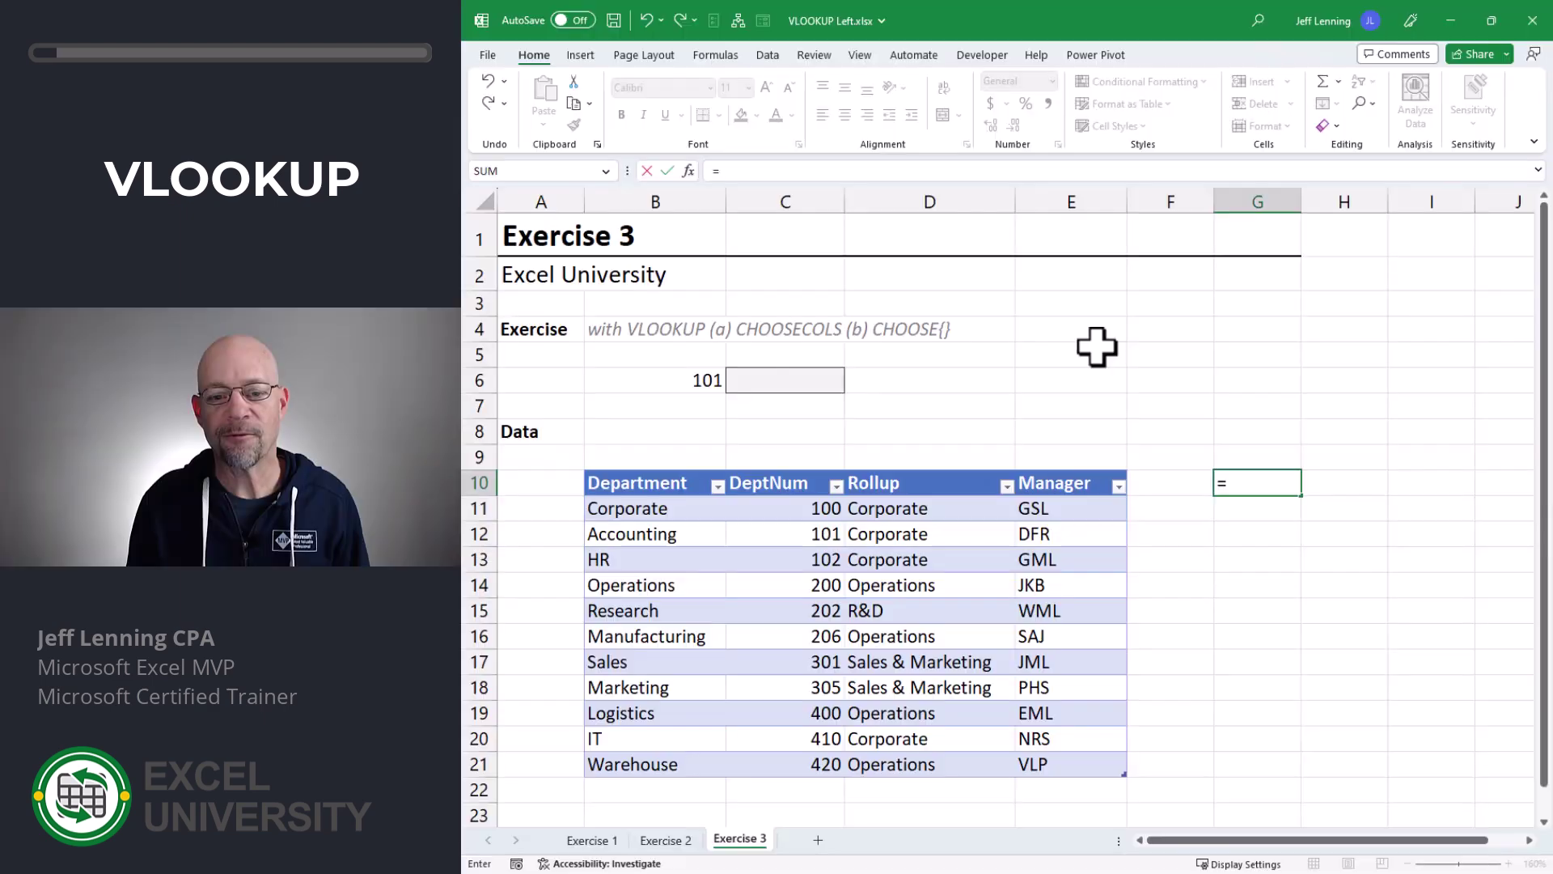
pyautogui.write('chos')
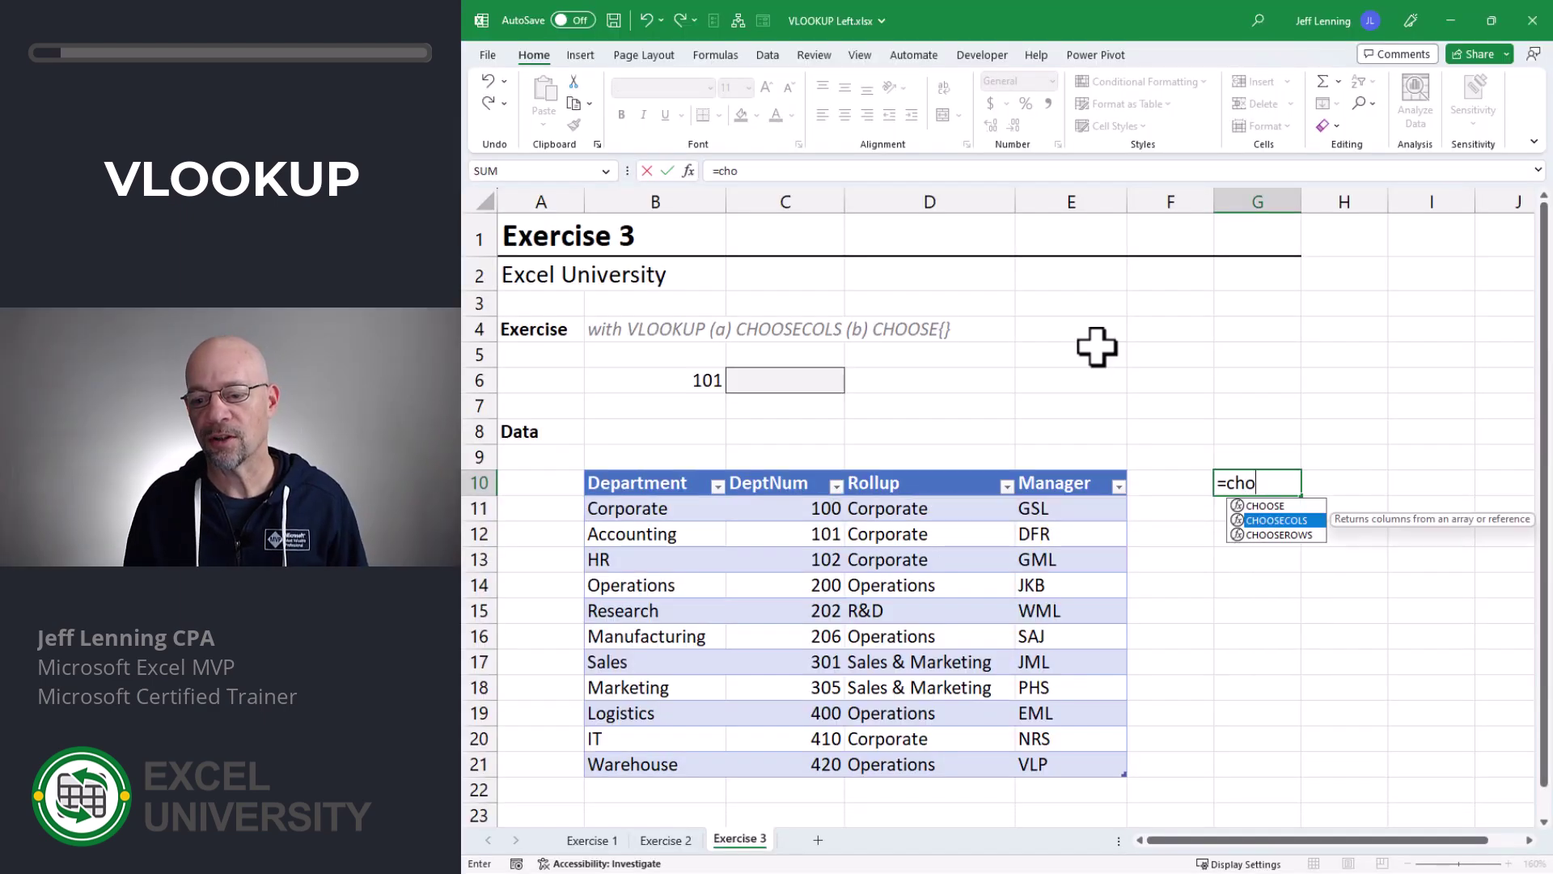
# - Enter =CHOOSECOLS(Table3,1,2) in G10 over the whole department table
pyautogui.press('Tab')
pyautogui.moveTo(631, 508); pyautogui.dragTo(1084, 763)
pyautogui.write(',')
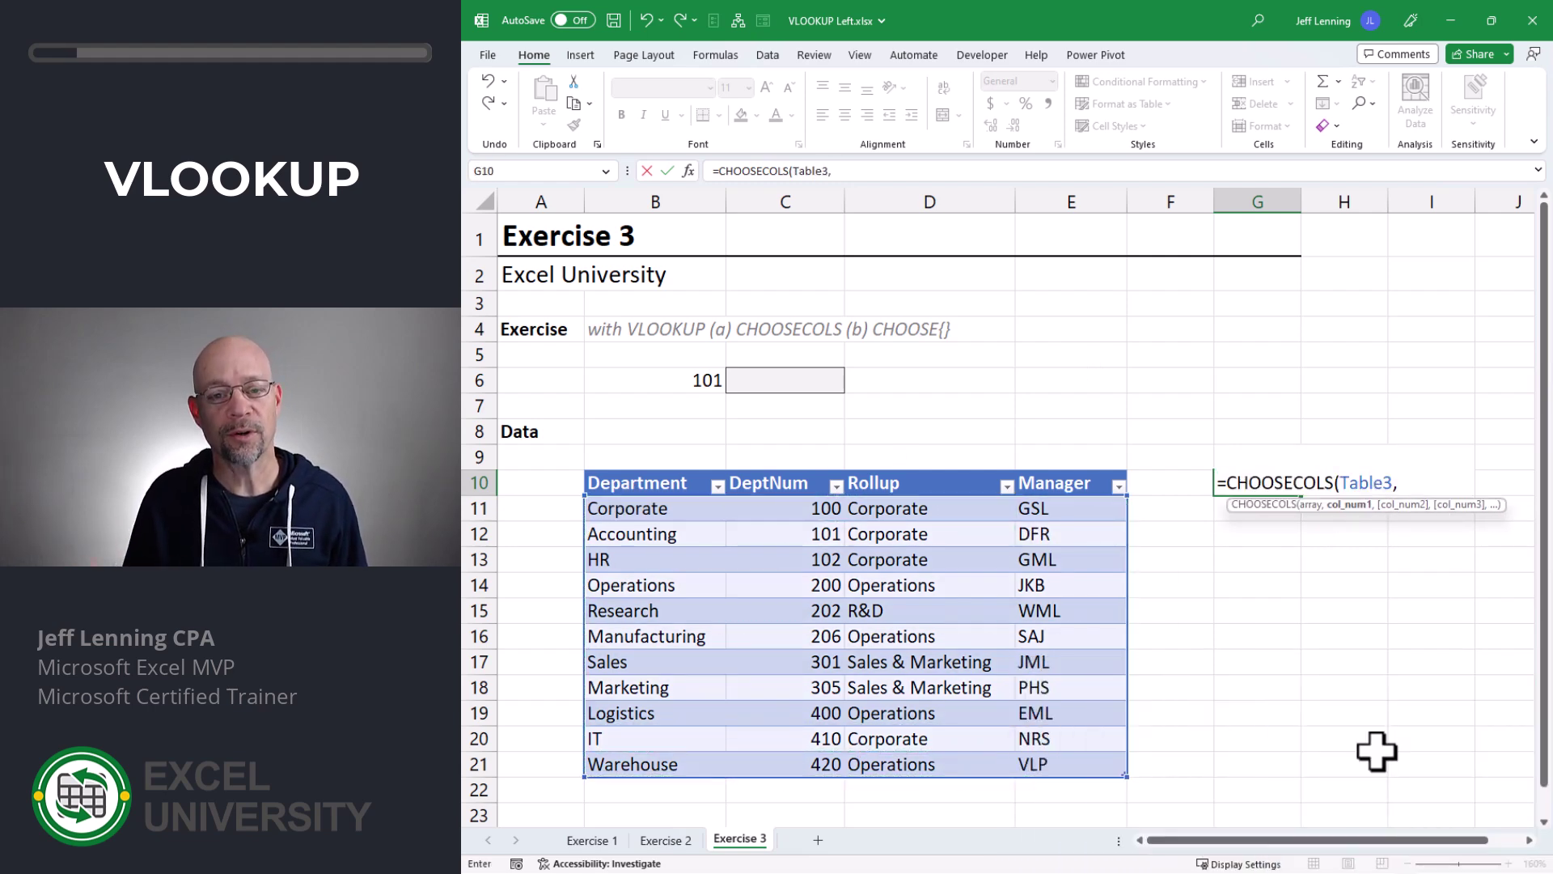
pyautogui.write('1,2')
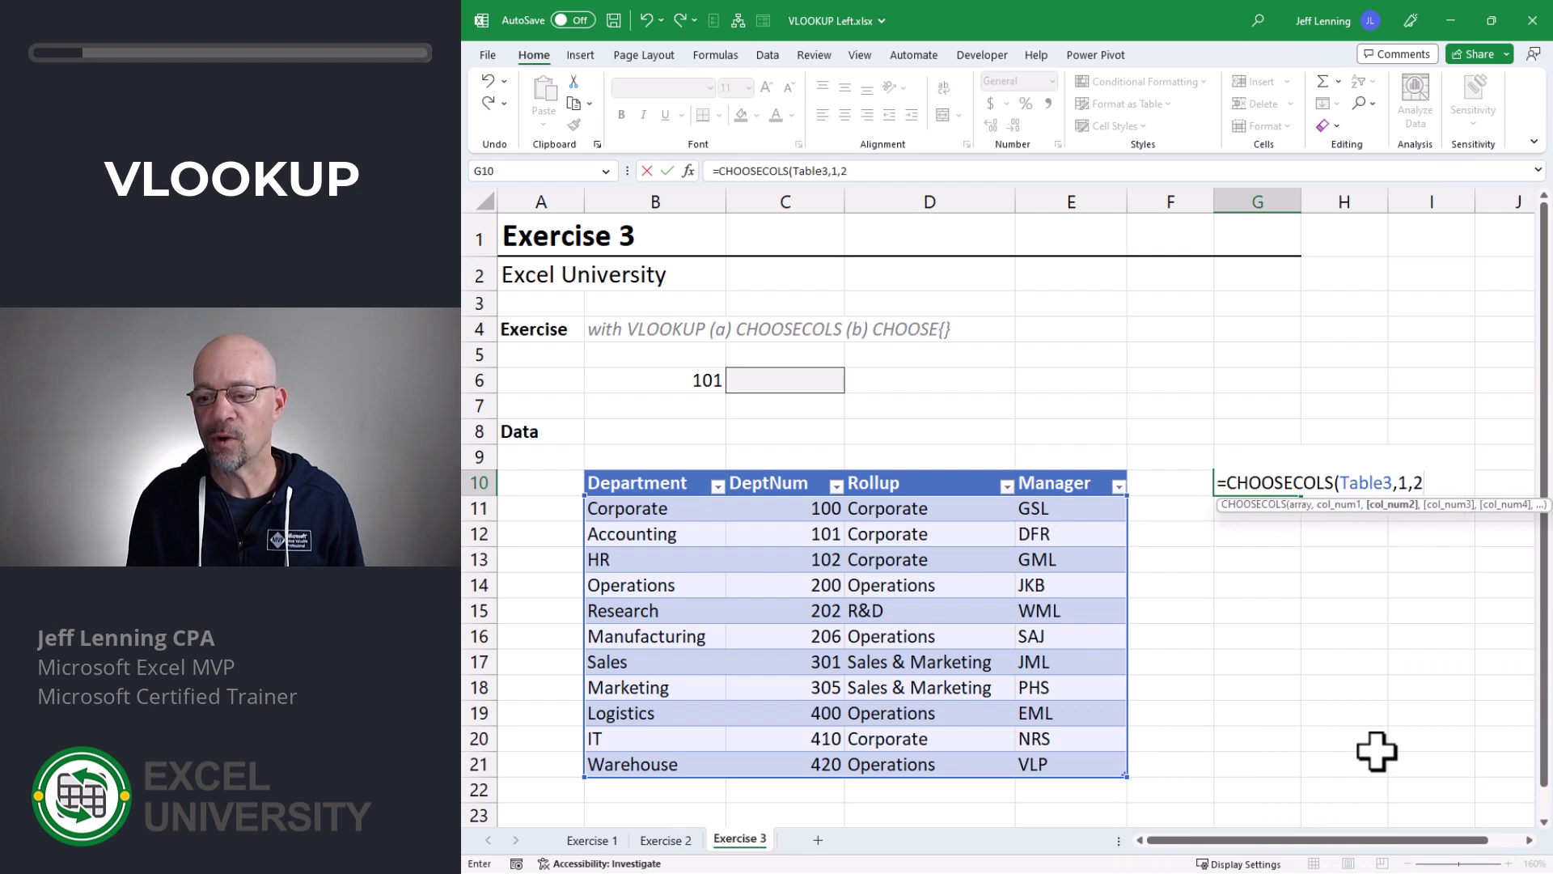
pyautogui.press('Return')
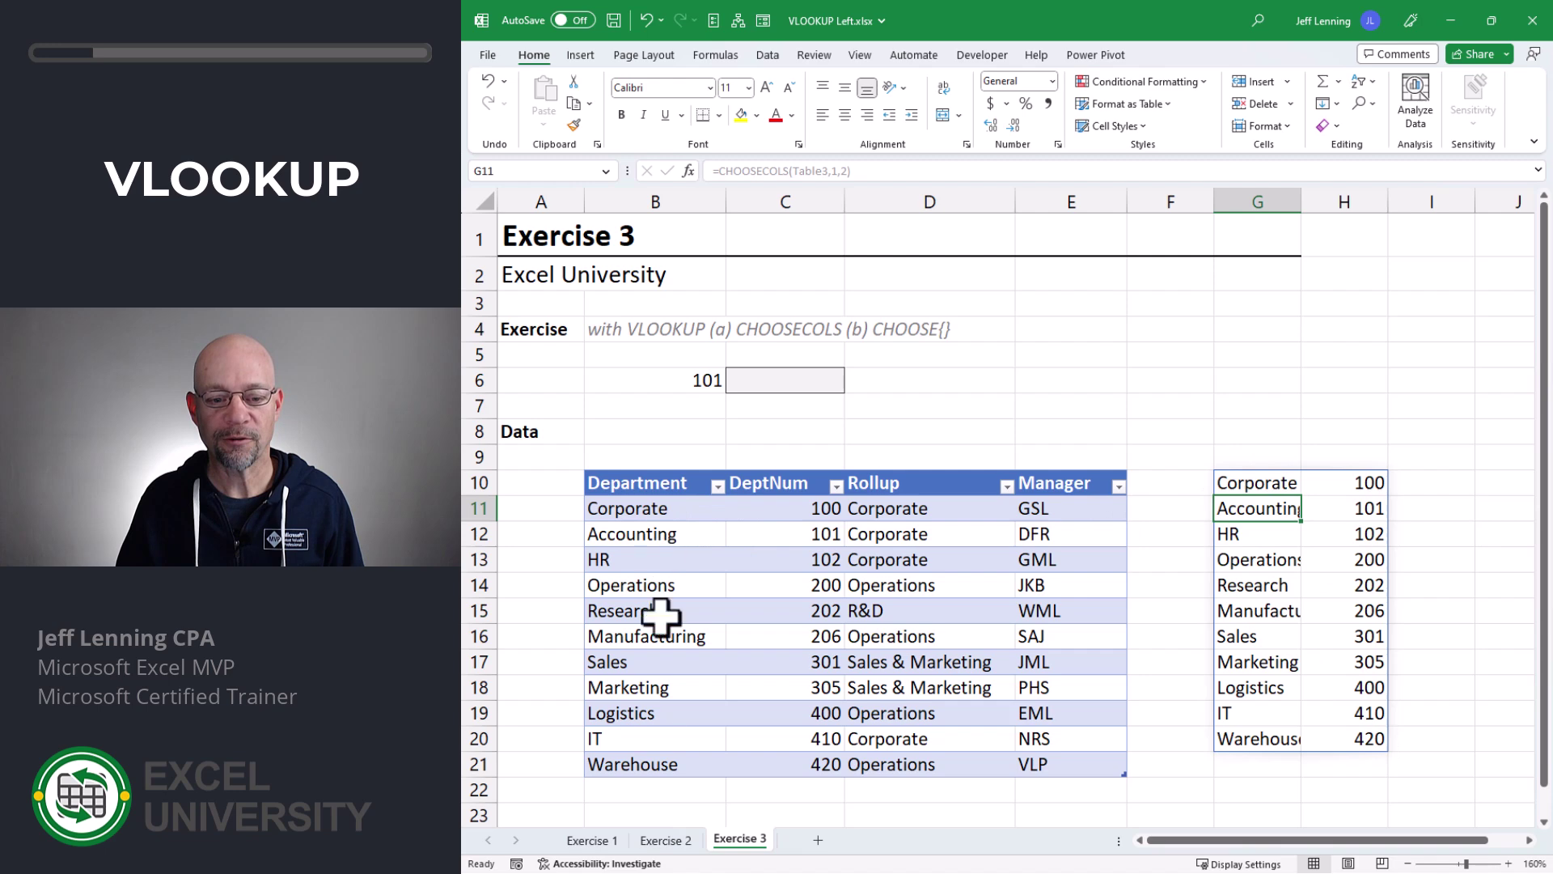
# - Edit G10 to =CHOOSECOLS(Table3,2,1) so DeptNum comes before Department
pyautogui.press('Up')
pyautogui.press('F2')
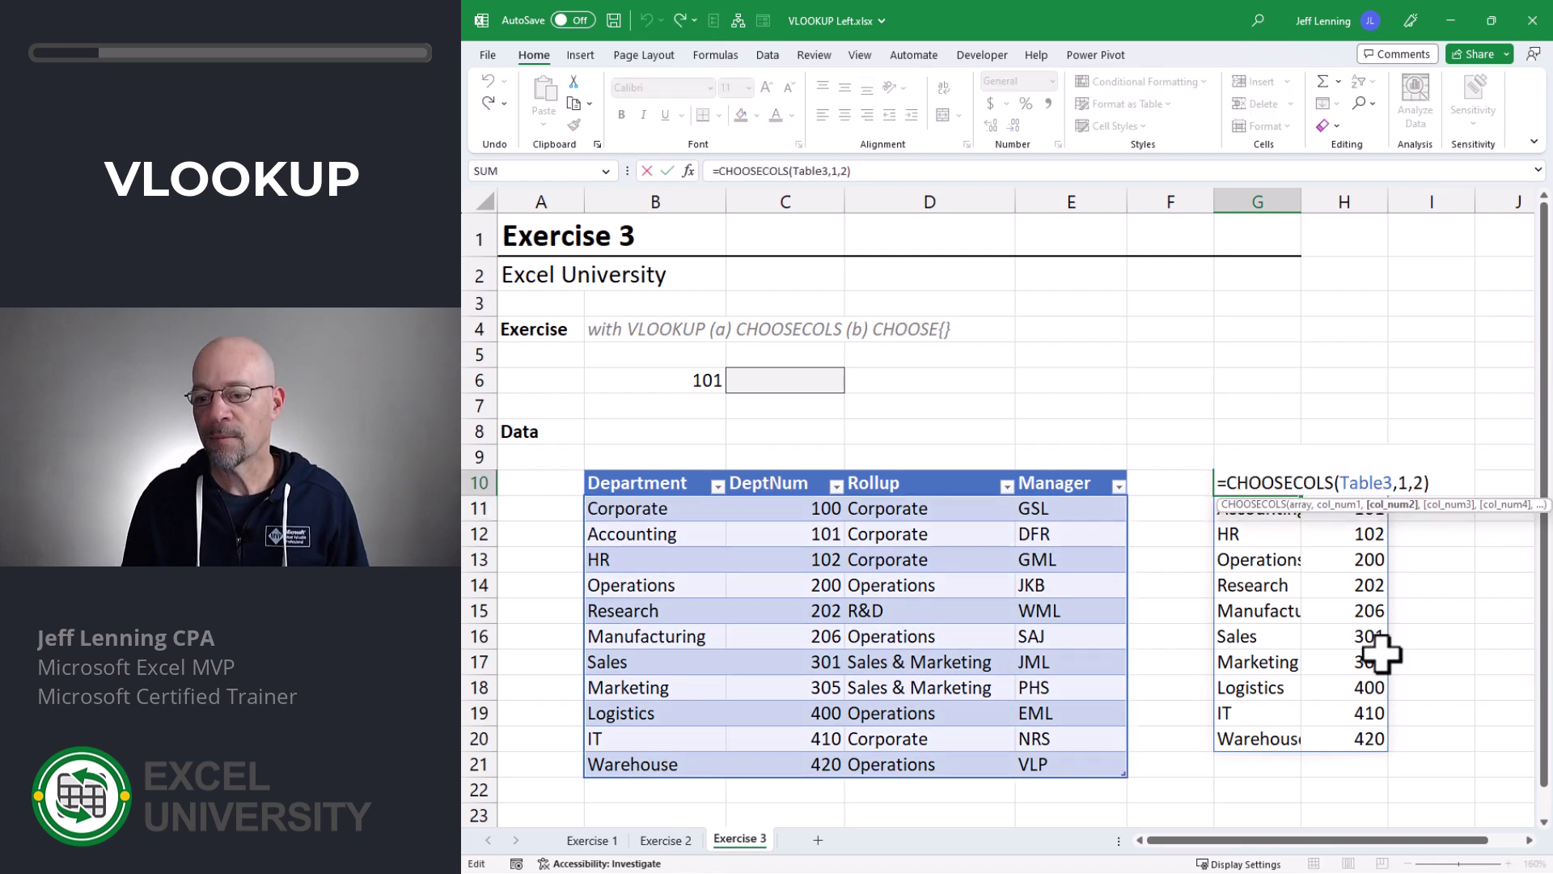
pyautogui.press('Left')
pyautogui.press('BackSpace')
pyautogui.press('BackSpace')
pyautogui.press('BackSpace')
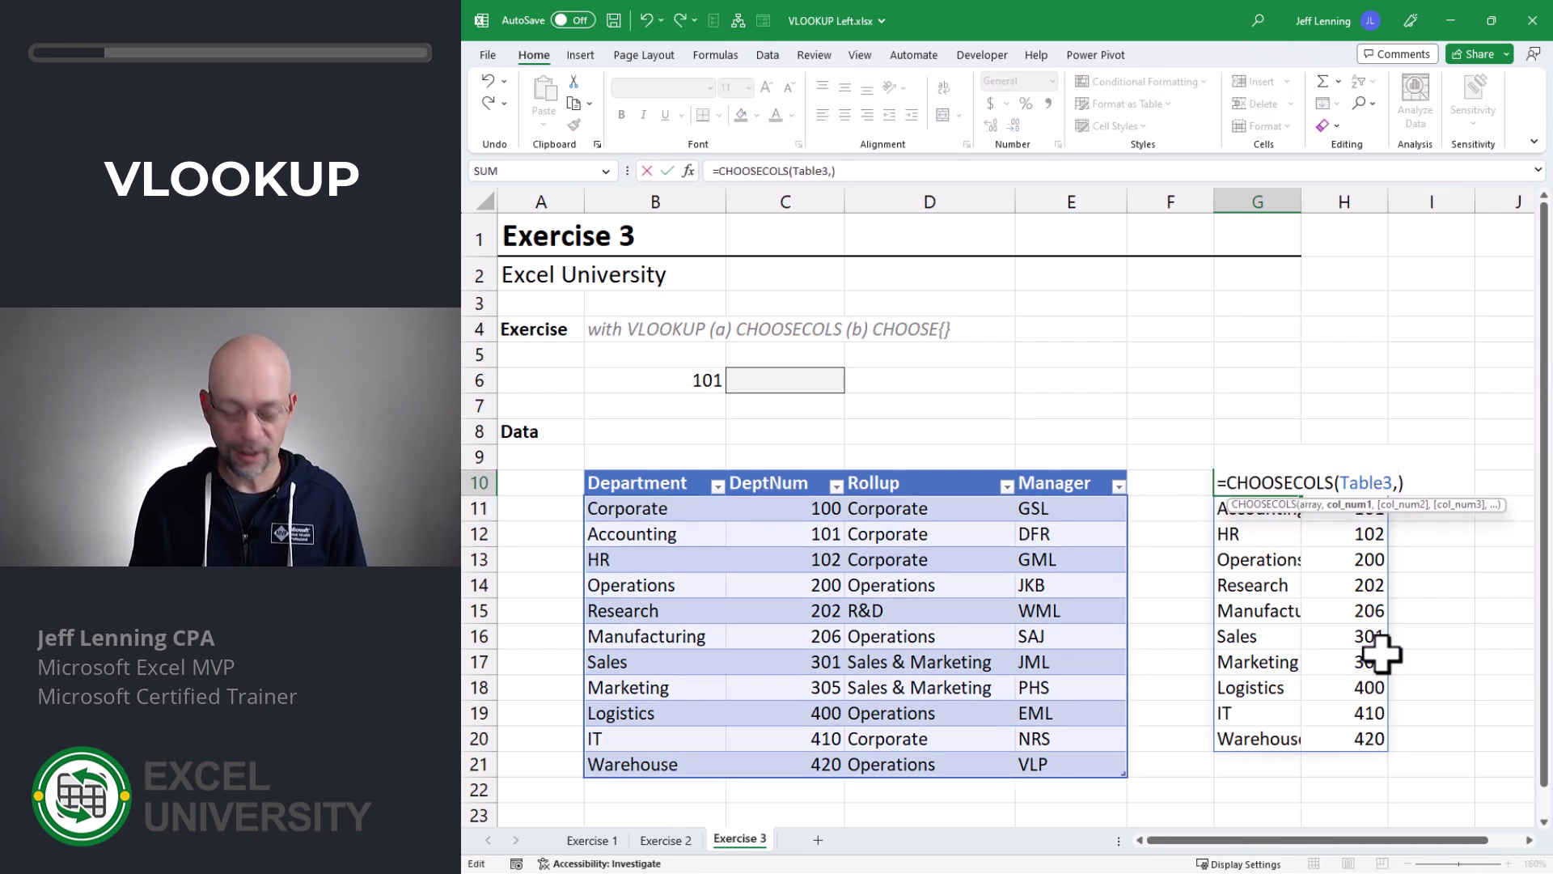
pyautogui.write('2,1')
pyautogui.press('Return')
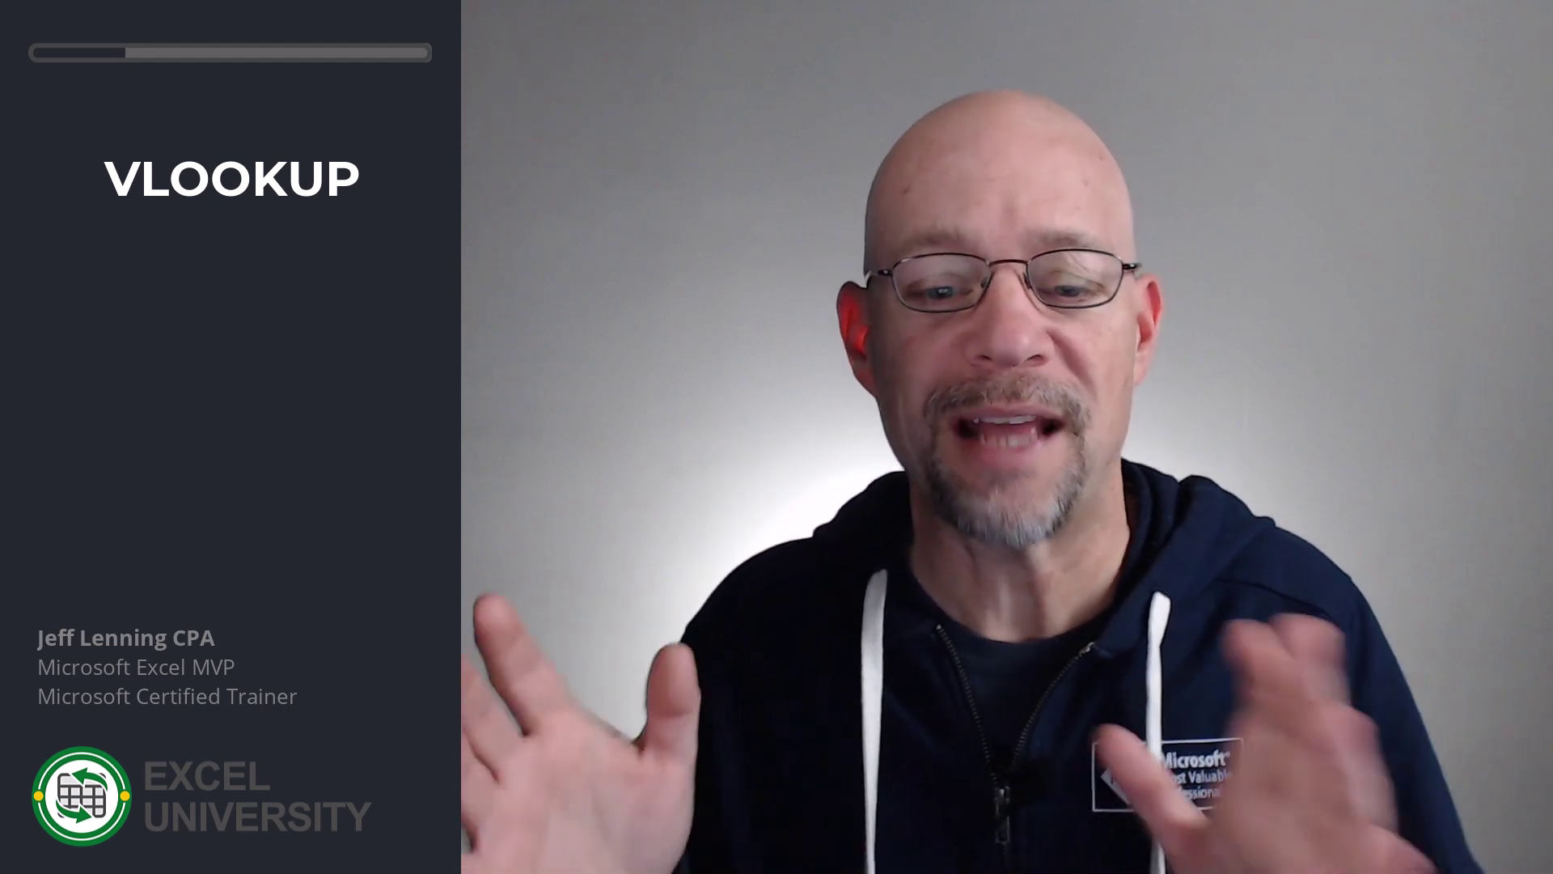
# - Clear the trial CHOOSECOLS formula from G10
pyautogui.press('F2')
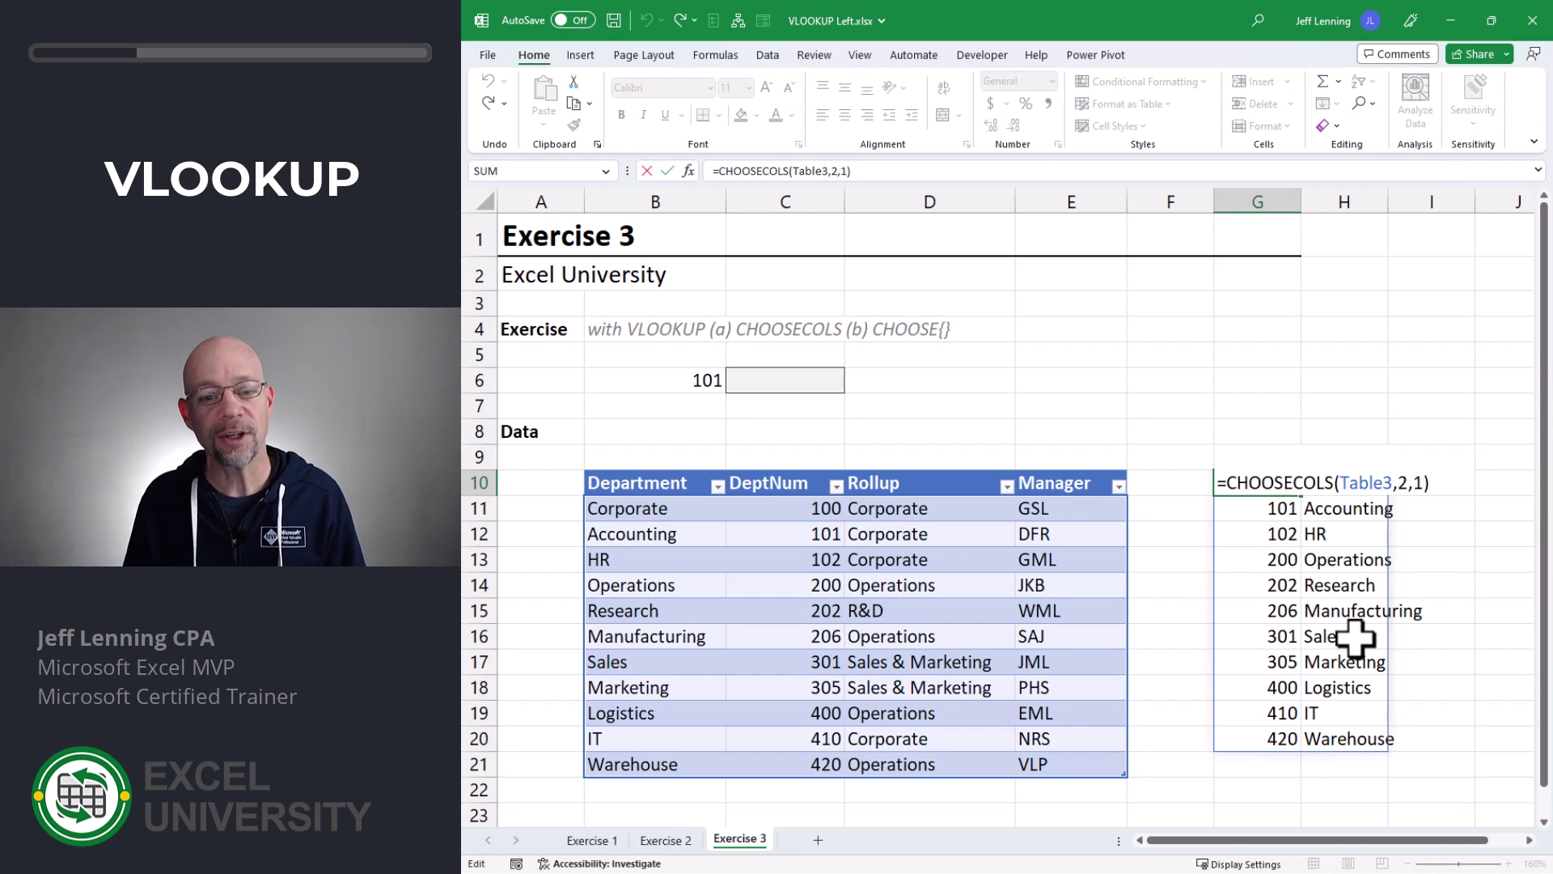
pyautogui.press('Escape')
pyautogui.press('Delete')
# - Enter =VLOOKUP(B6,CHOOSECOLS(Table3,2,1),2,0) in C6
pyautogui.press('Left')
pyautogui.press('Left')
pyautogui.press('Left')
pyautogui.press('Left')
pyautogui.press('Left')
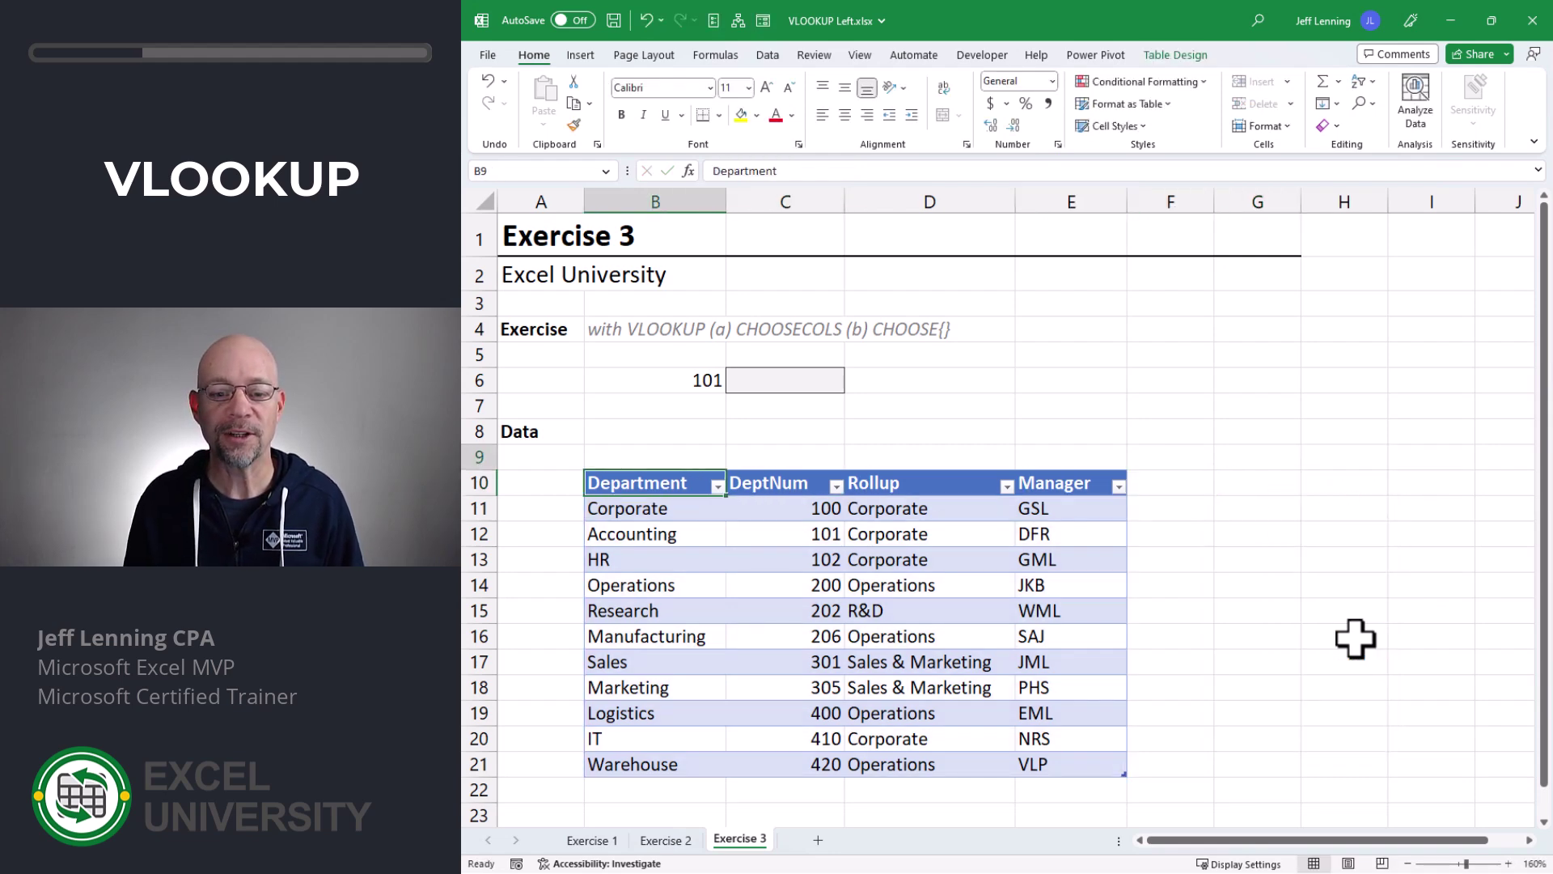
pyautogui.press('Up')
pyautogui.press('Up')
pyautogui.press('Up')
pyautogui.press('Up')
pyautogui.press('Right')
pyautogui.write('=VLOOKUP(')
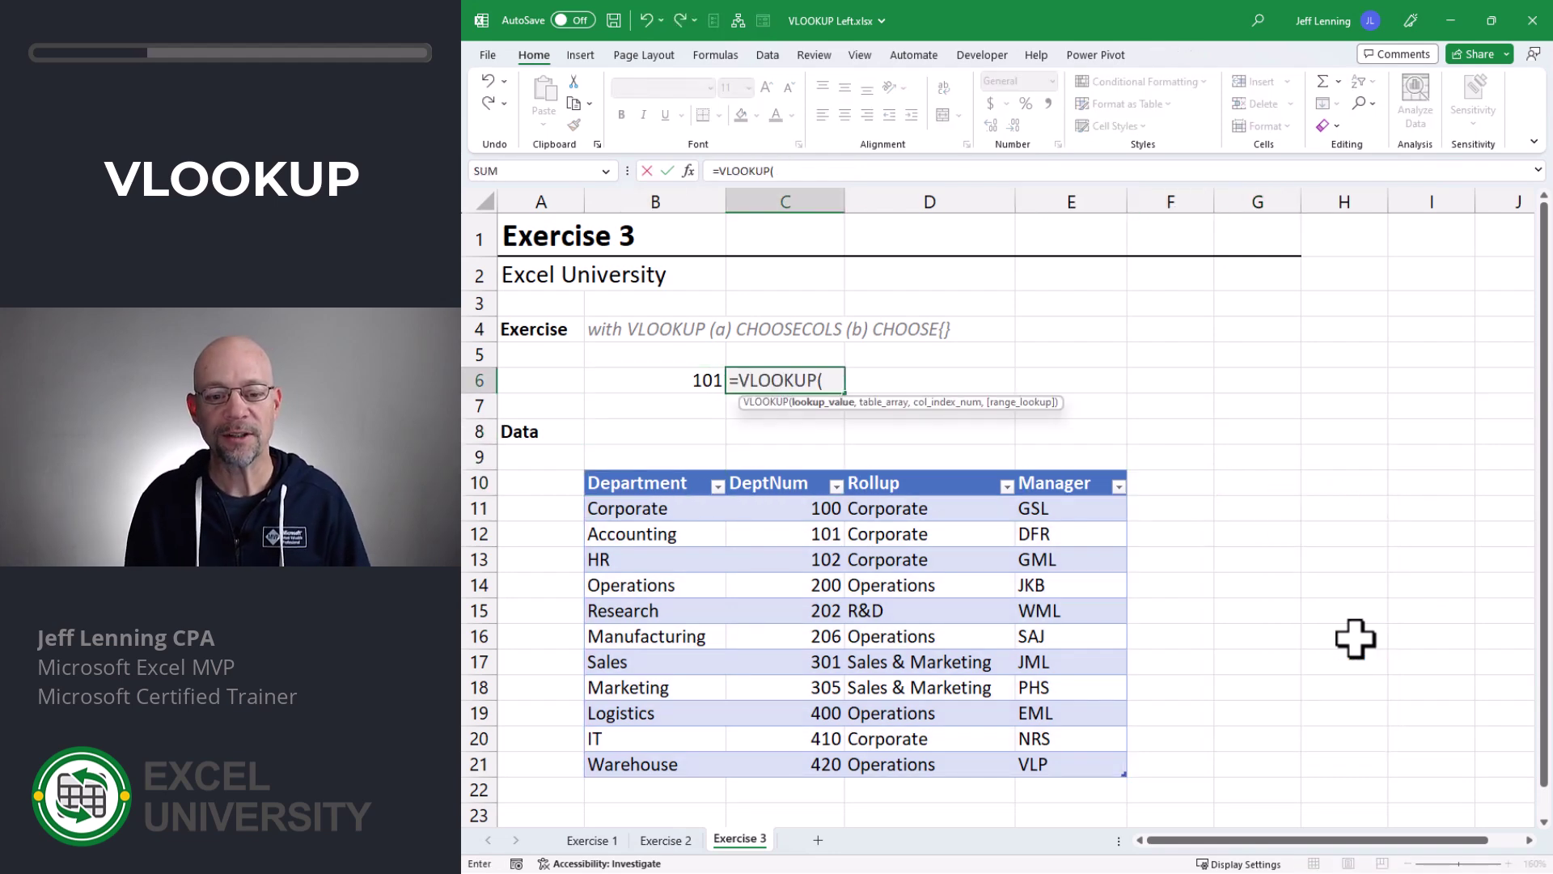
pyautogui.press('Left')
pyautogui.write(',')
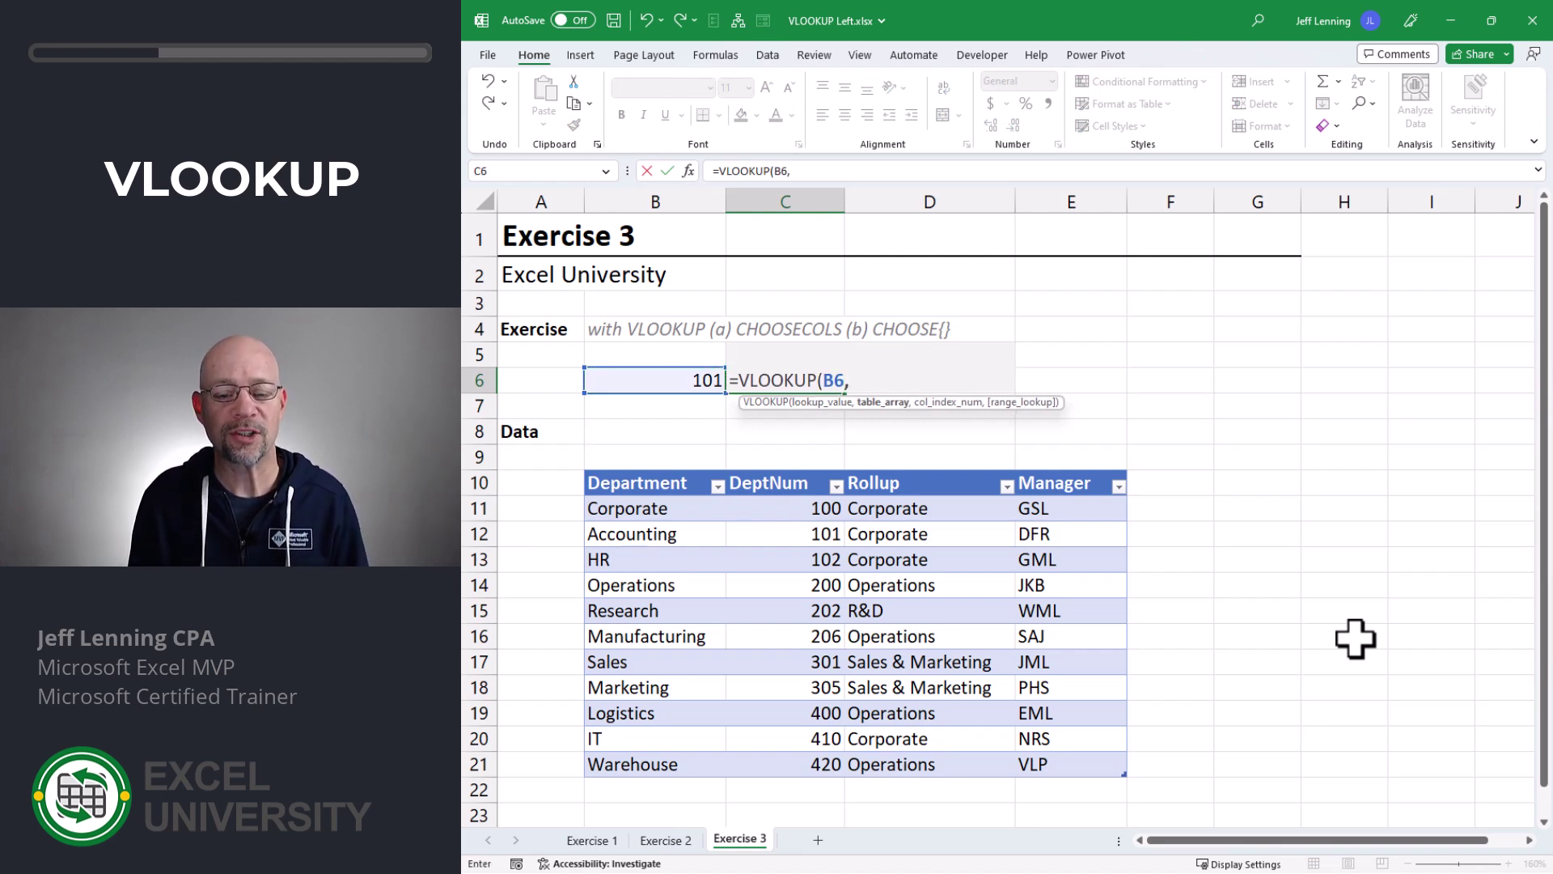
pyautogui.write('choosec')
pyautogui.press('Tab')
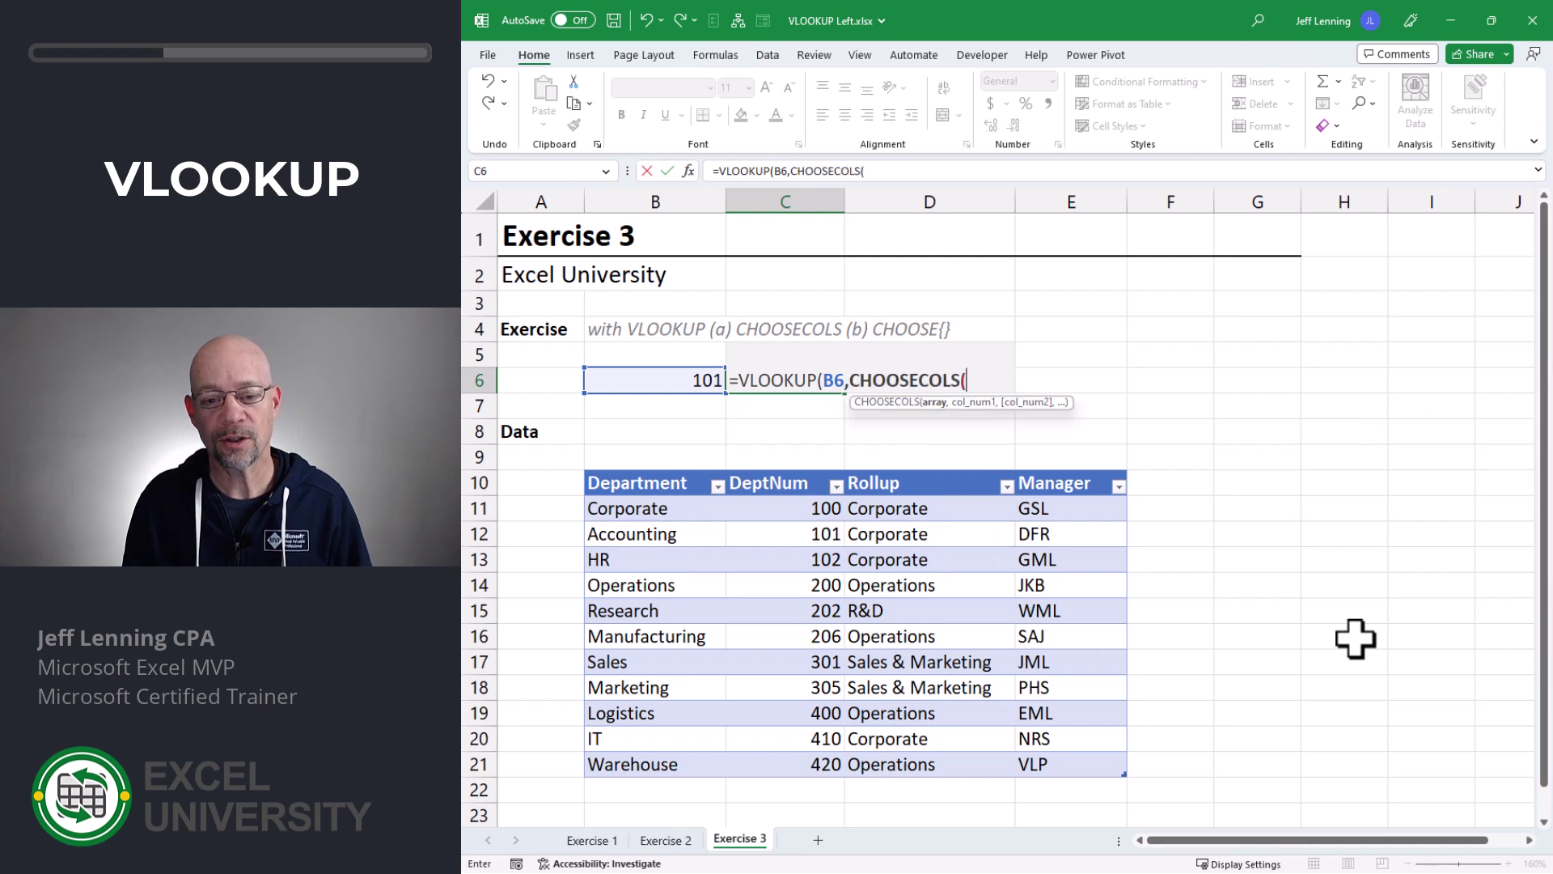
pyautogui.moveTo(658, 506); pyautogui.dragTo(1121, 765)
pyautogui.write(',')
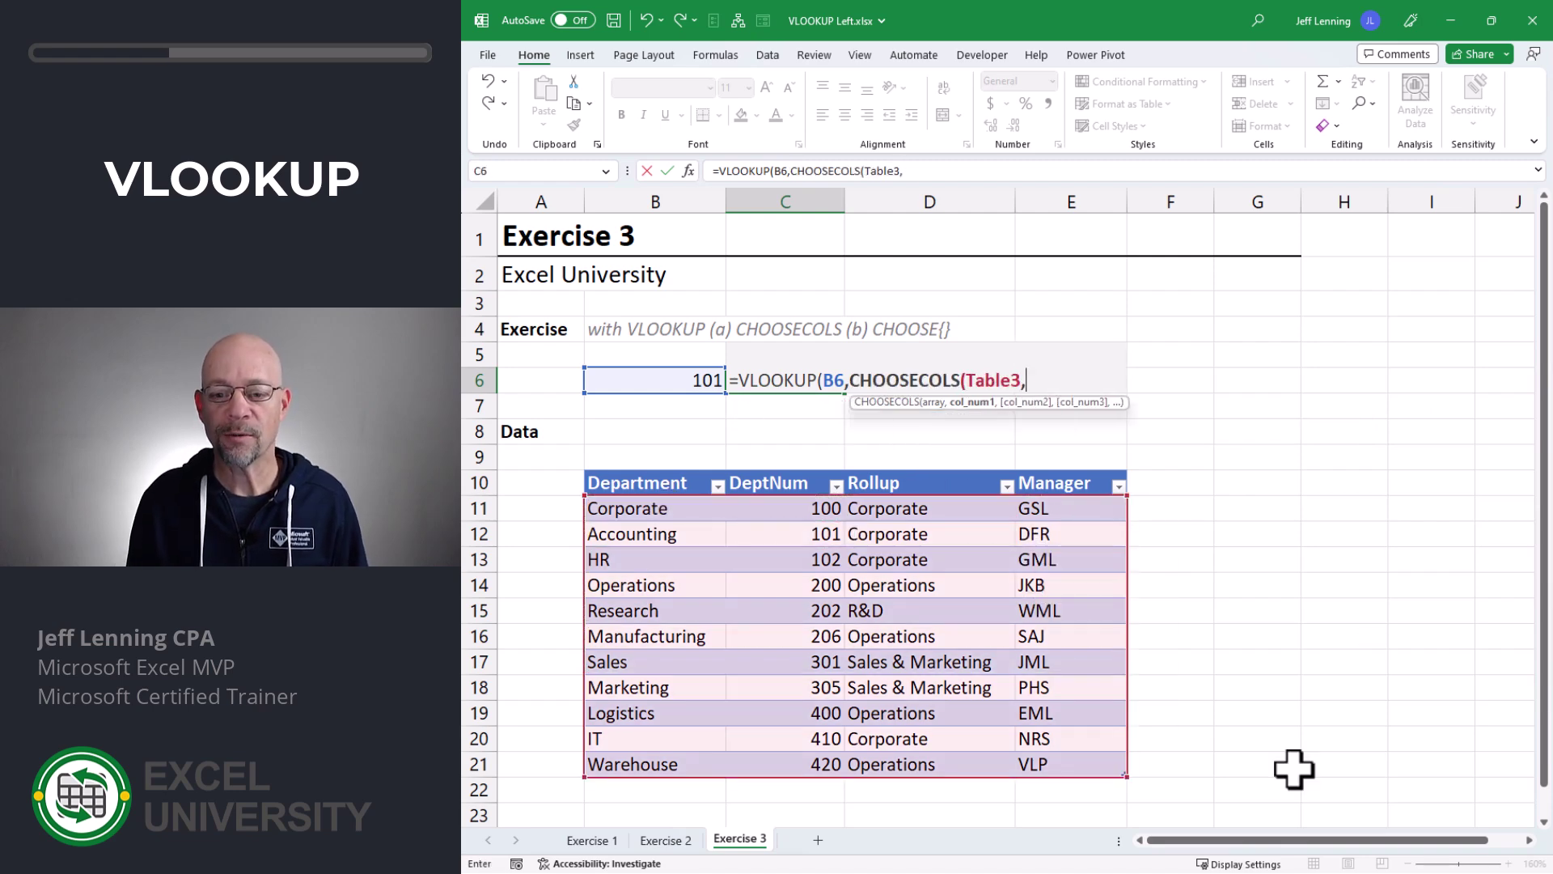
pyautogui.write('2,')
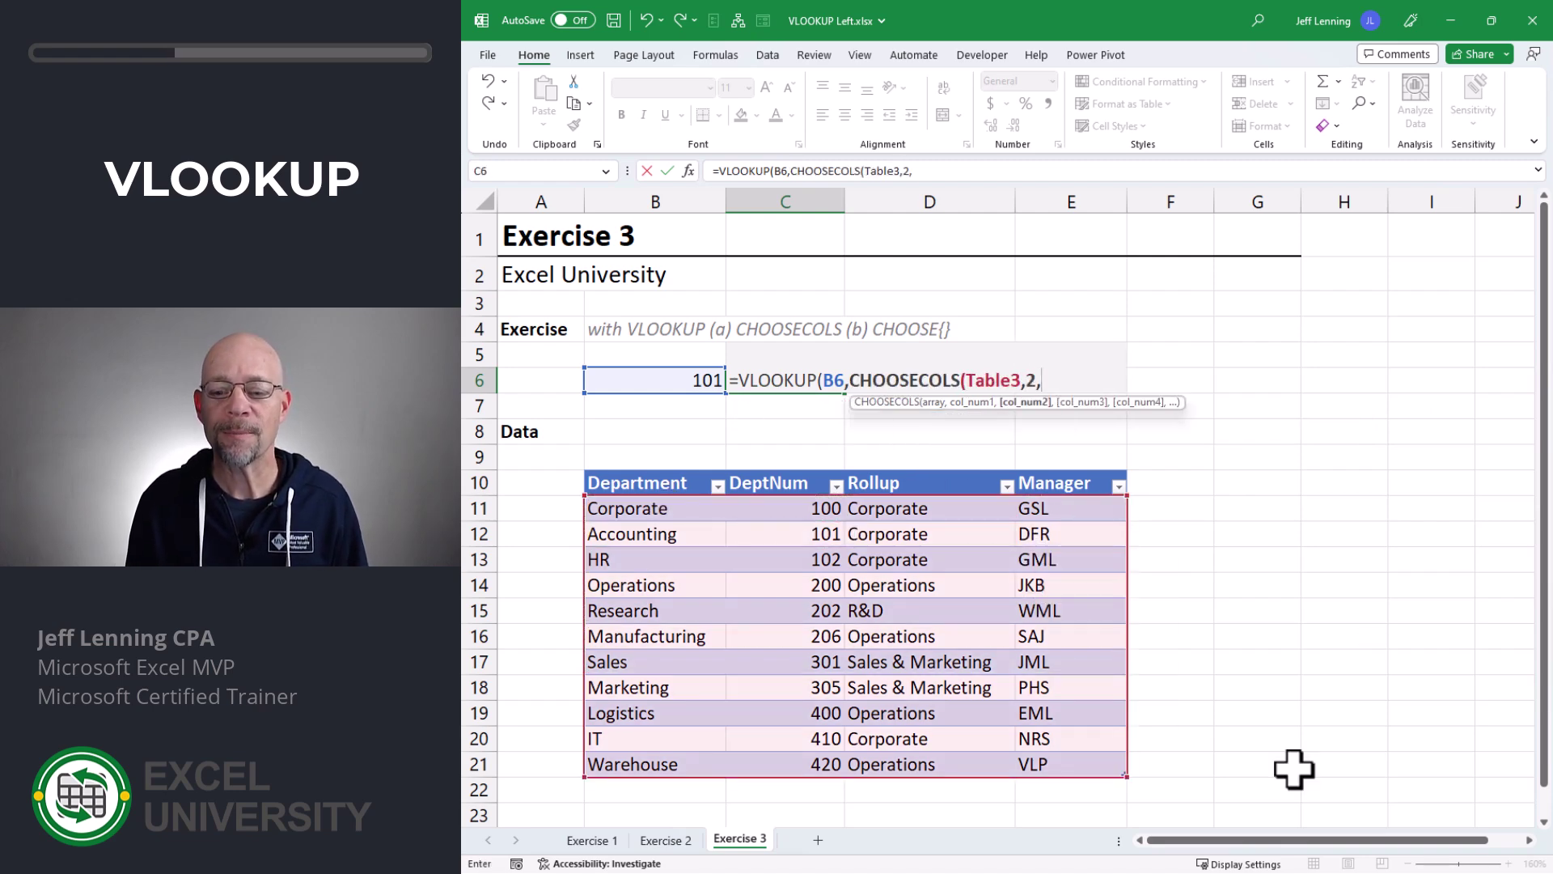
pyautogui.write('1')
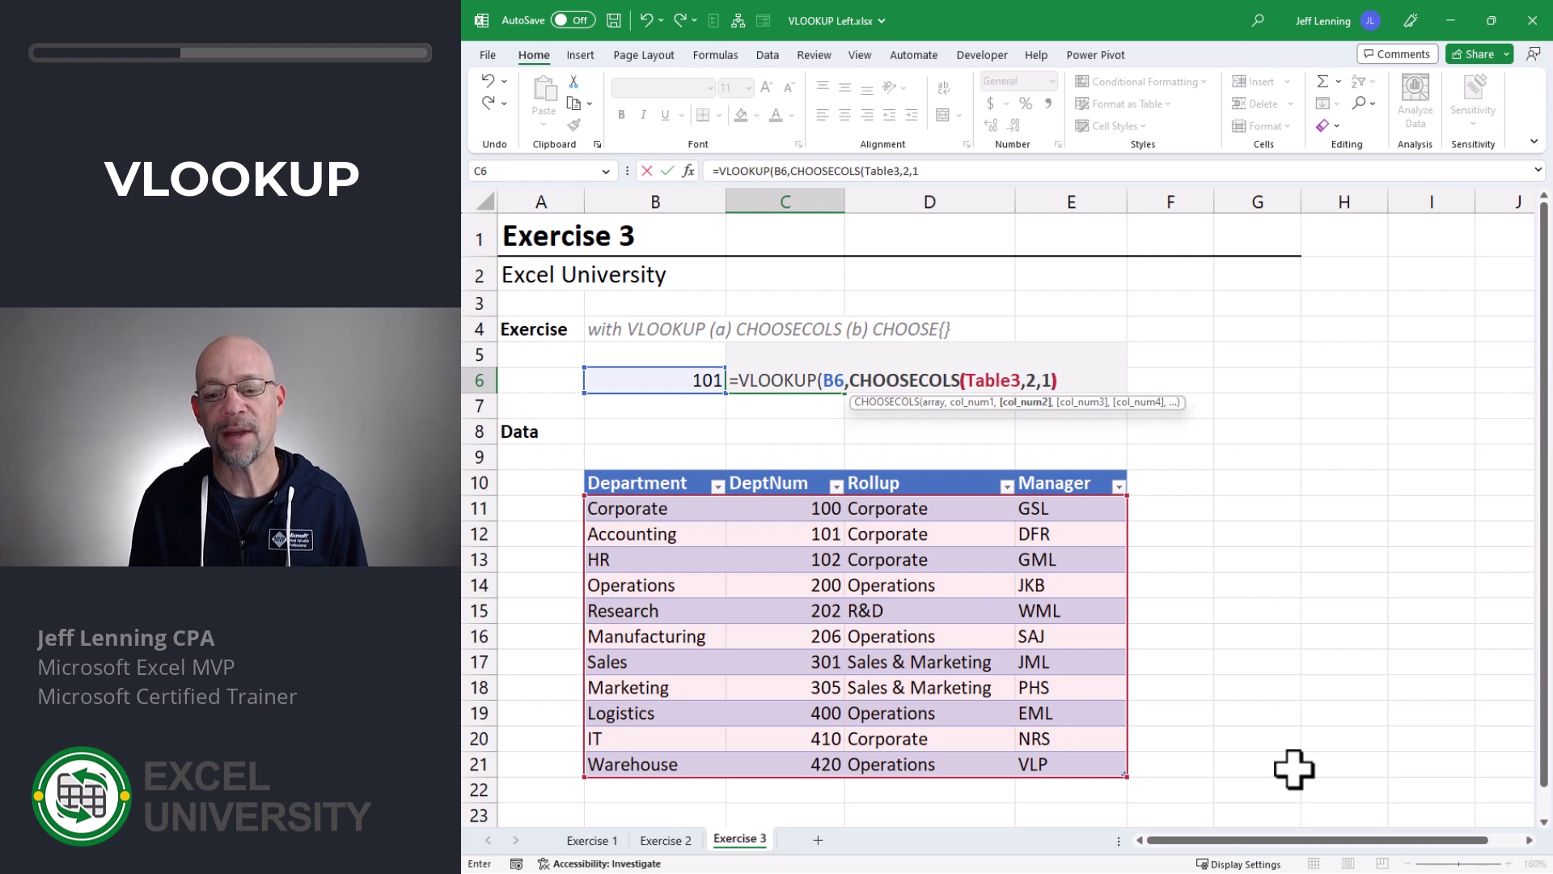
pyautogui.write(')')
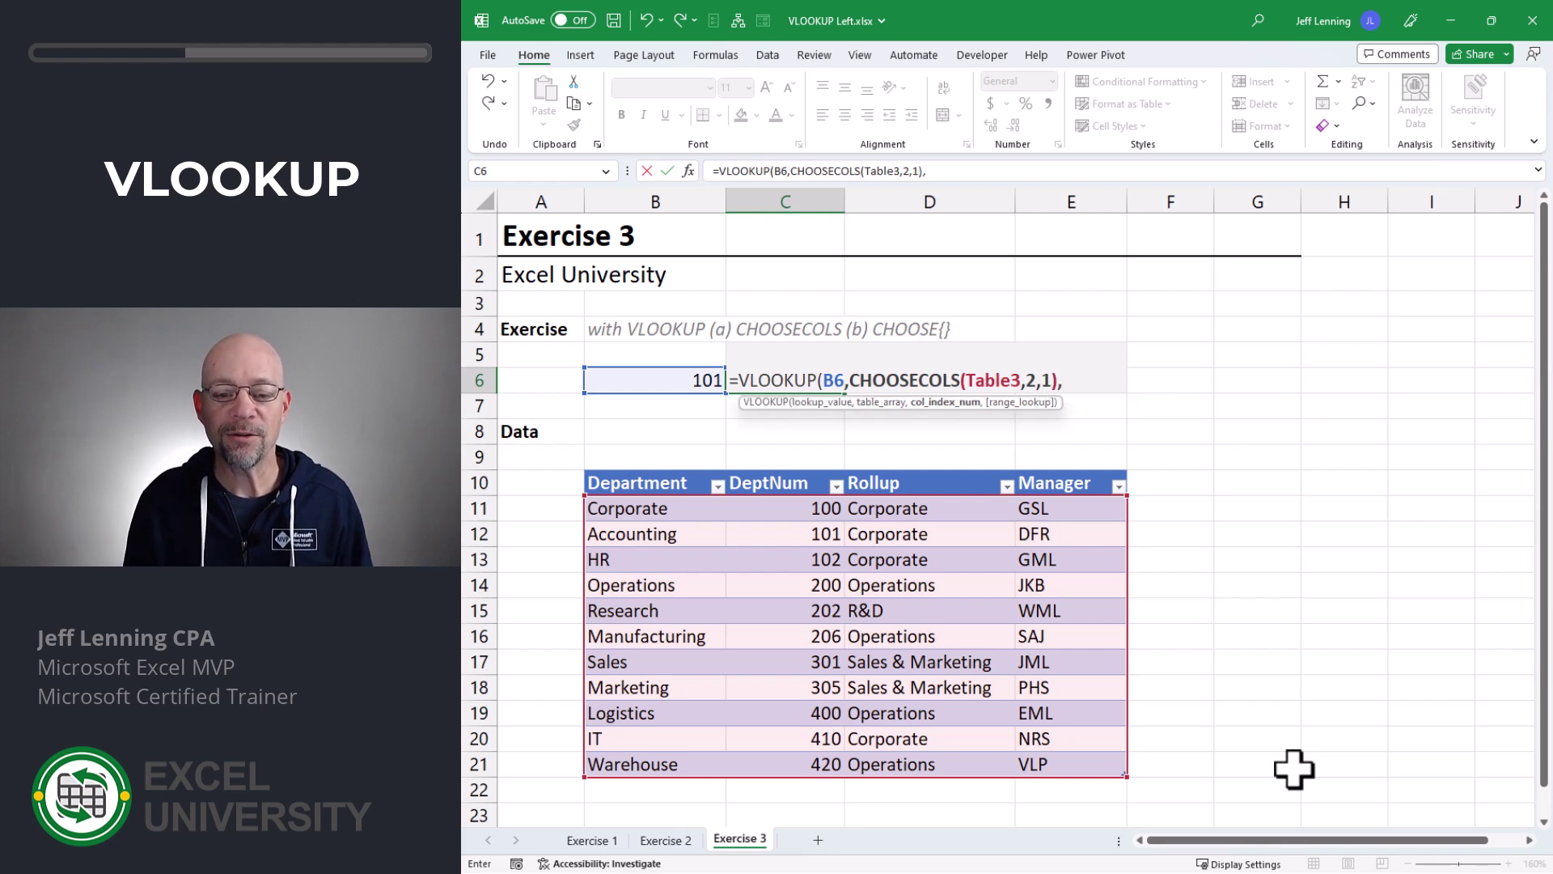
pyautogui.write(',2')
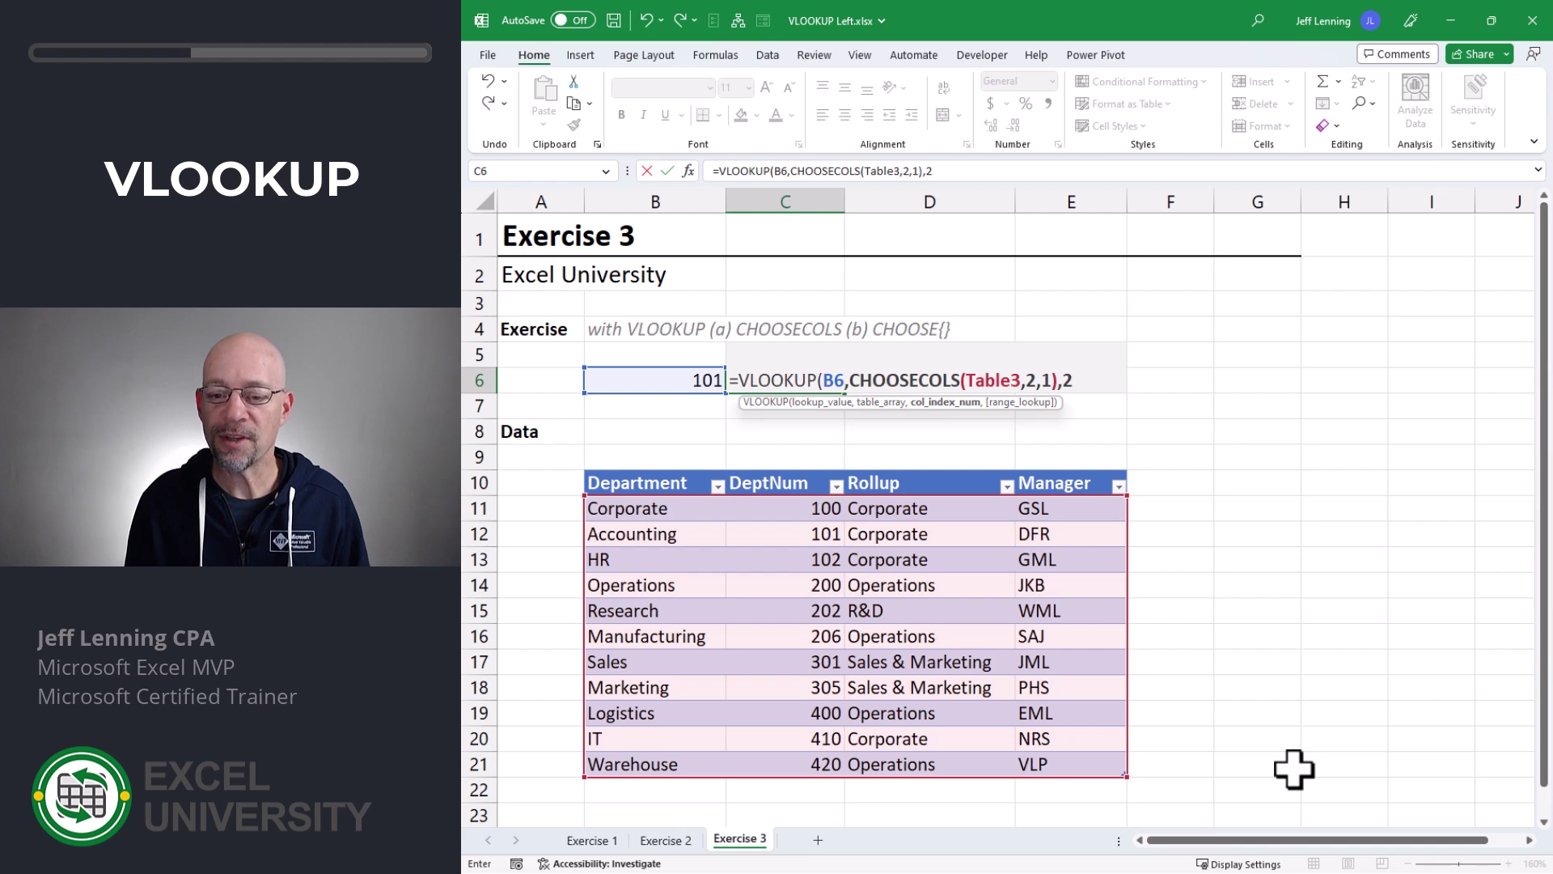
pyautogui.write(',0)')
pyautogui.press('Return')
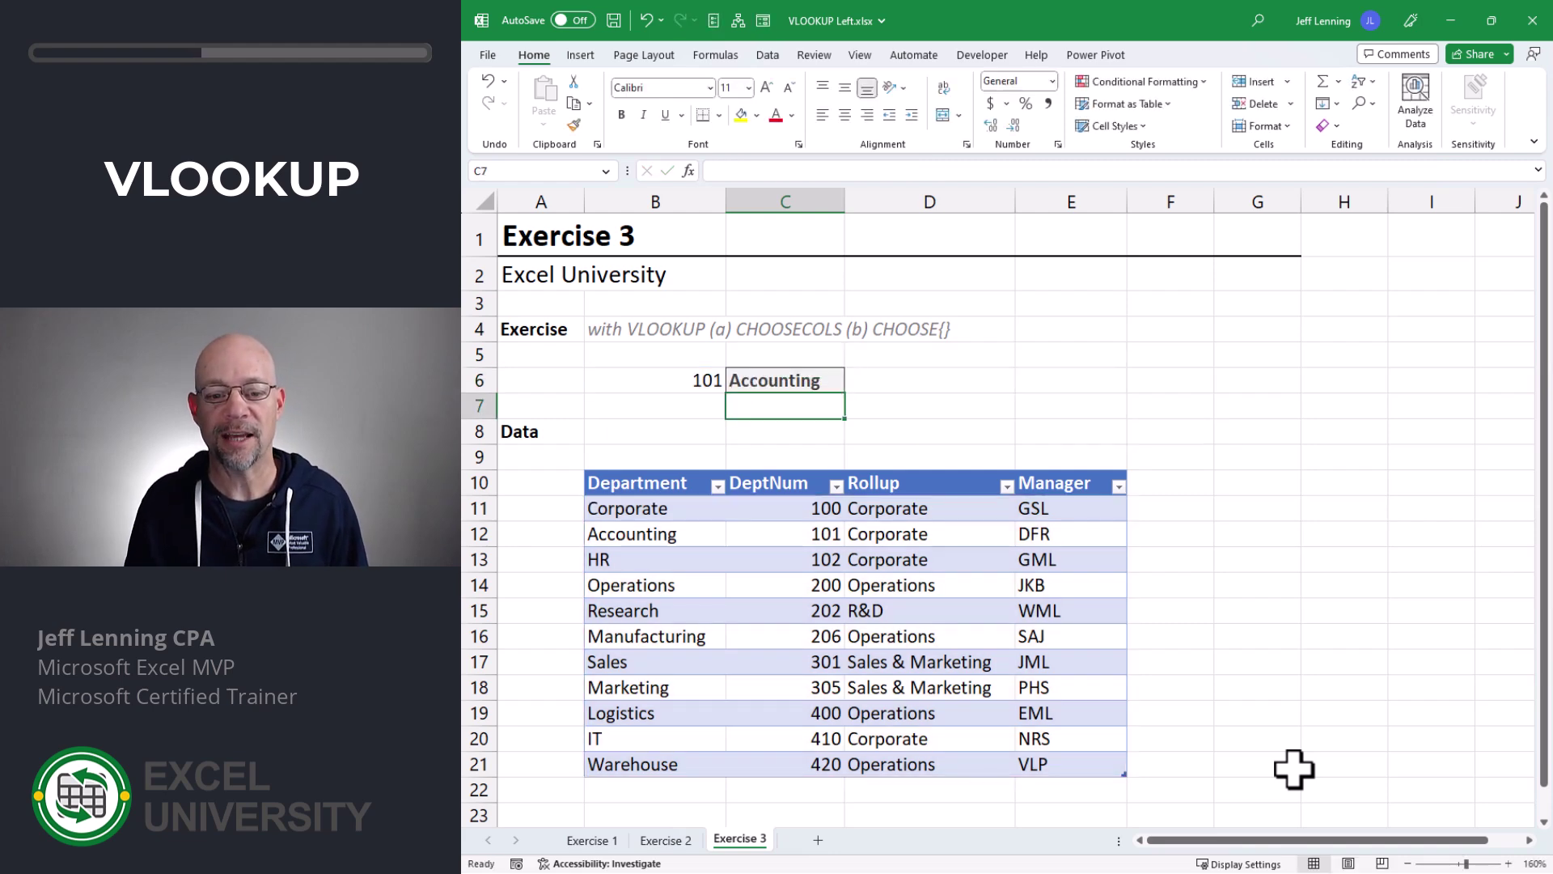
# - Change B6 to 200 and inspect C6's formula returning Operations
pyautogui.press('Left')
pyautogui.press('Up')
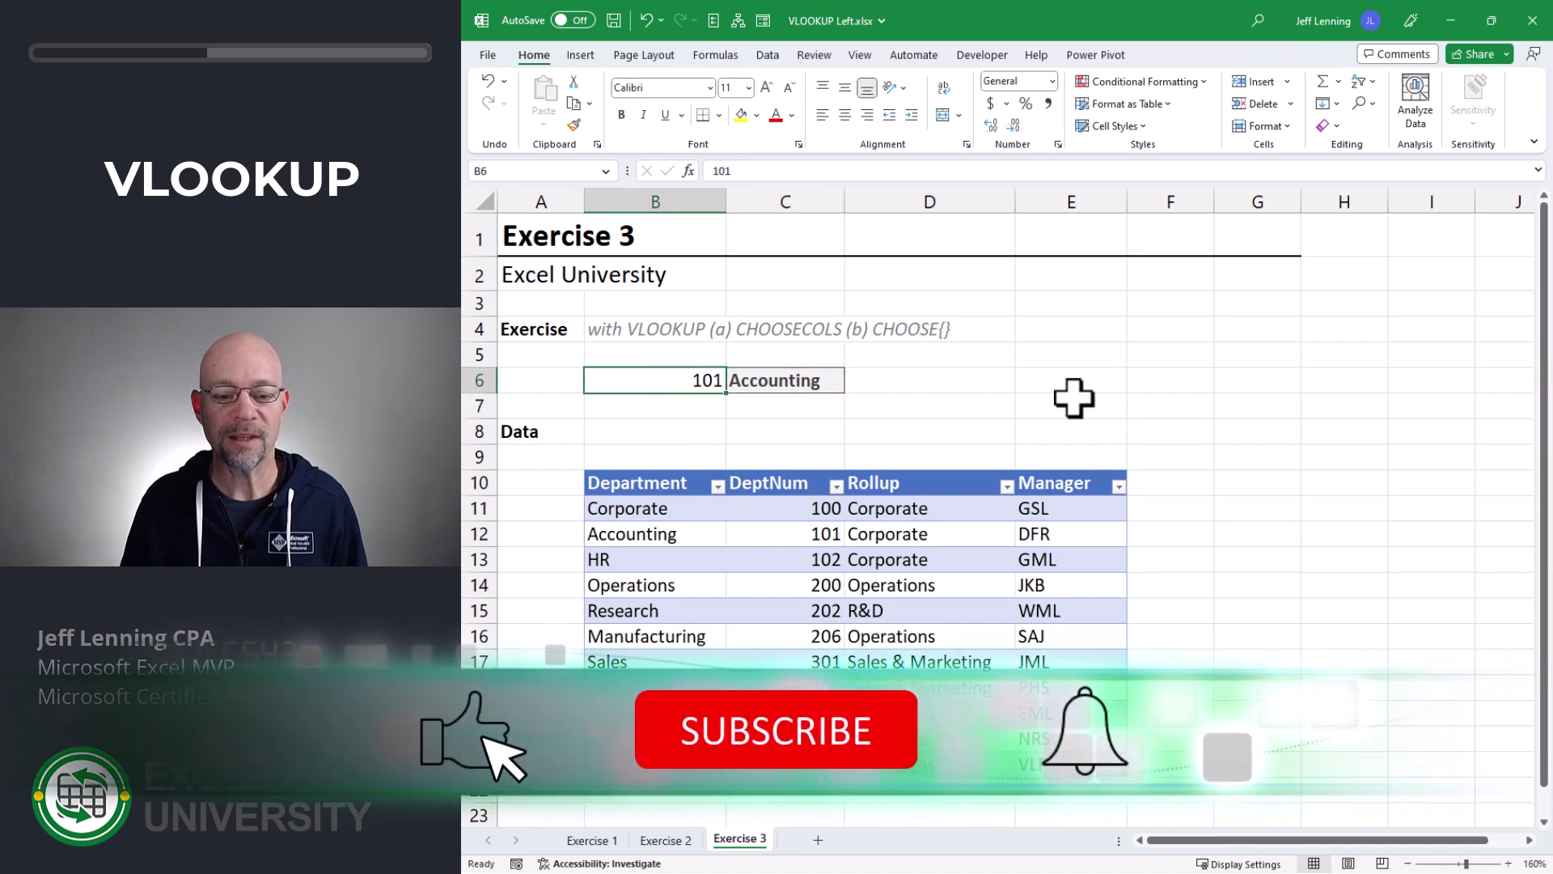
pyautogui.write('200')
pyautogui.press('Return')
pyautogui.press('Up')
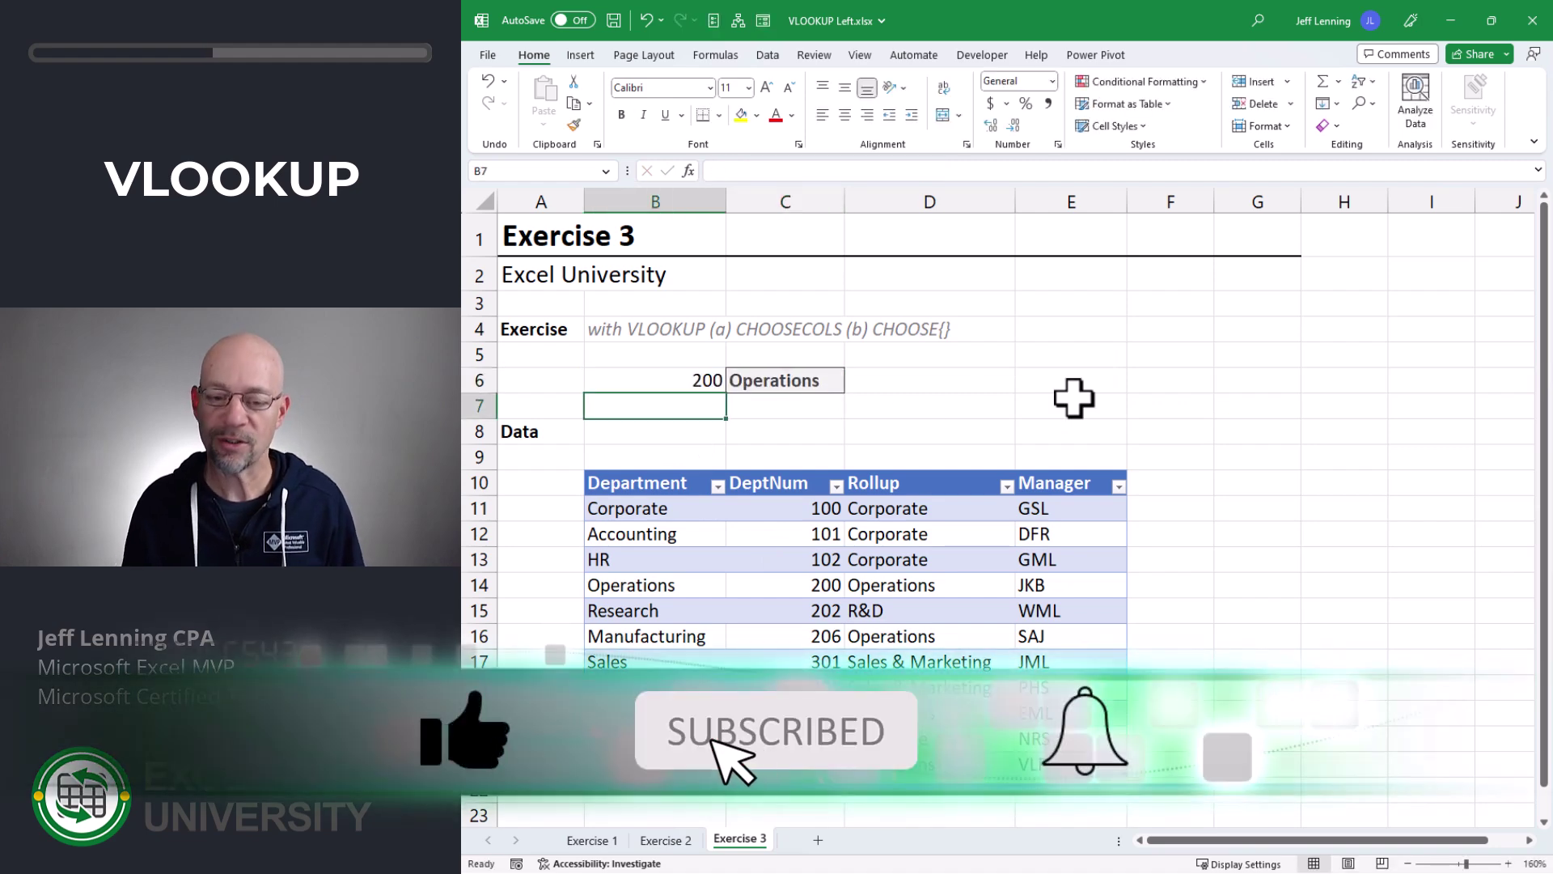
pyautogui.press('Right')
pyautogui.press('F2')
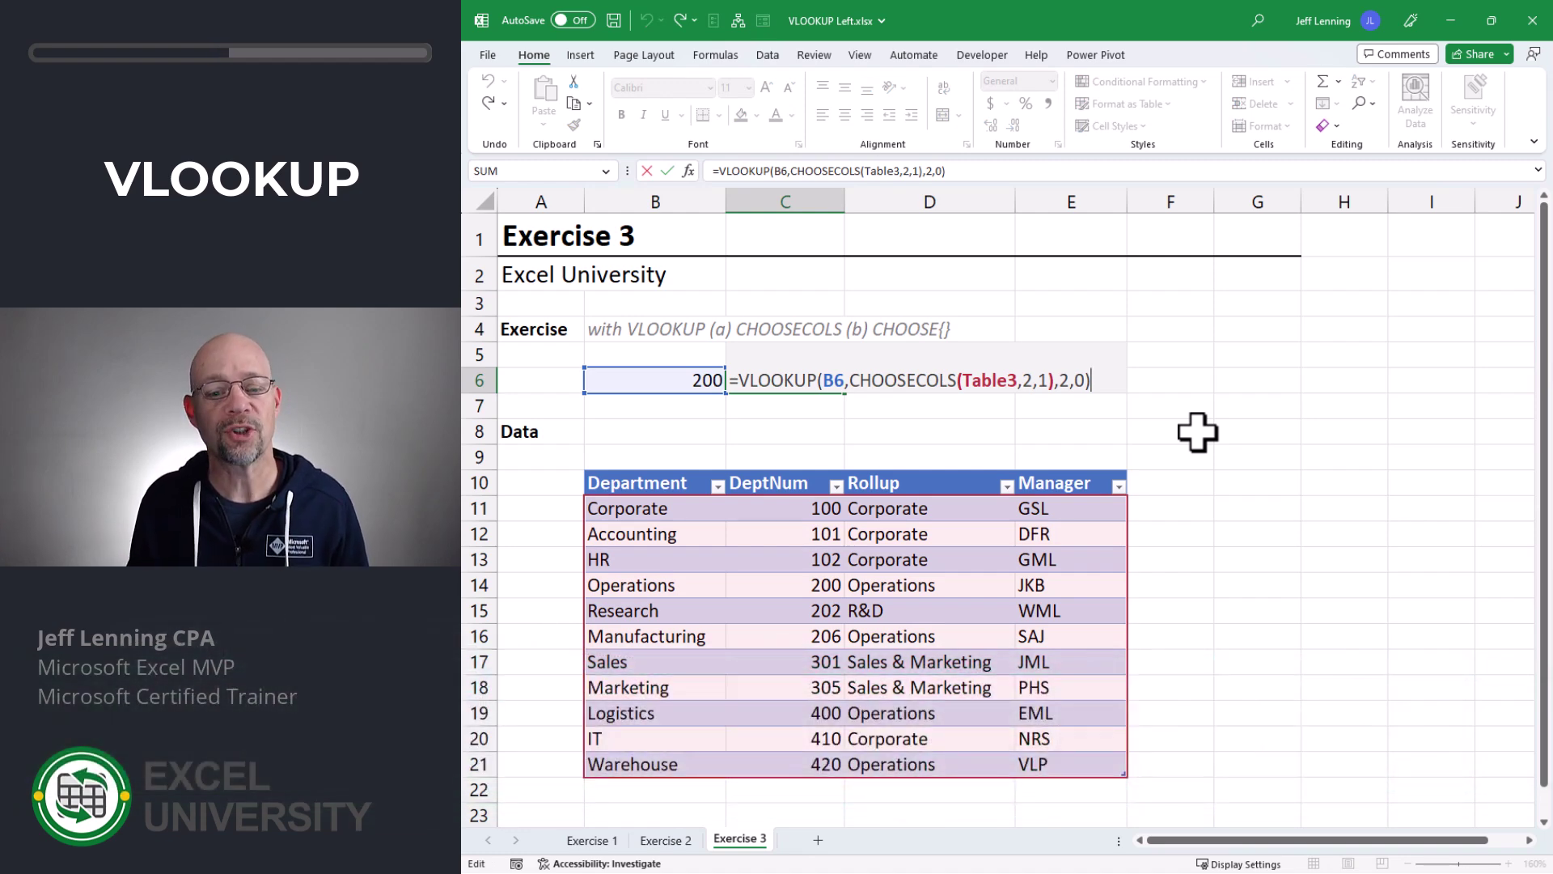
pyautogui.press('Escape')
# - Clear C6, then preview a CHOOSE spill of Table3[DeptNum] and Table3[Department] in G10 and remove it
pyautogui.press('Delete')
pyautogui.press('Right')
pyautogui.press('Right')
pyautogui.press('Right')
pyautogui.press('Right')
pyautogui.press('Down')
pyautogui.press('Down')
pyautogui.press('Down')
pyautogui.press('Down')
pyautogui.write('=cho')
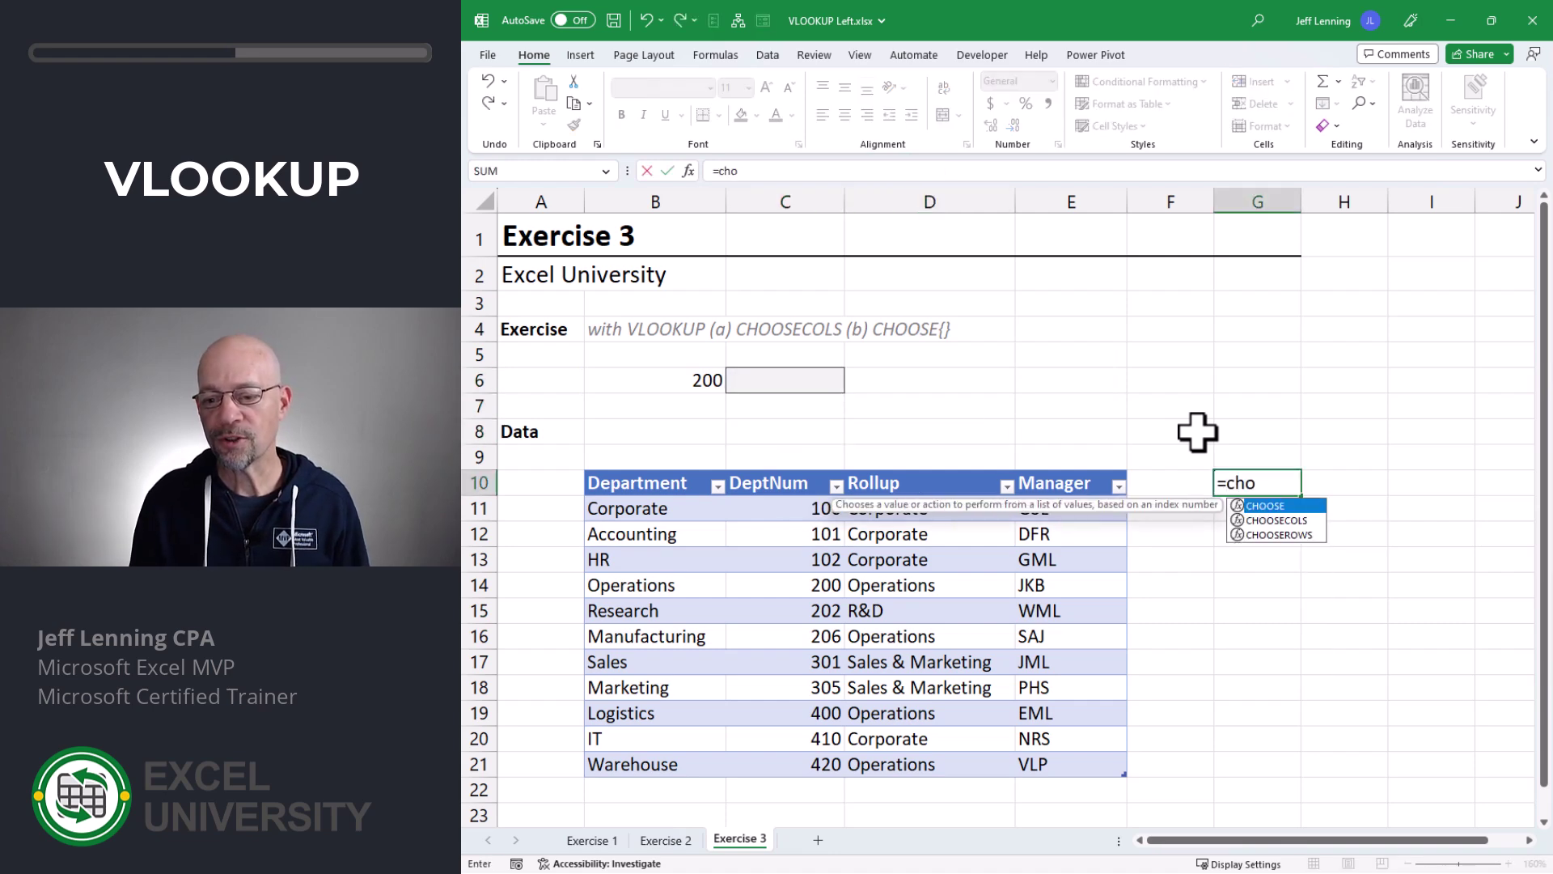
pyautogui.press('Tab')
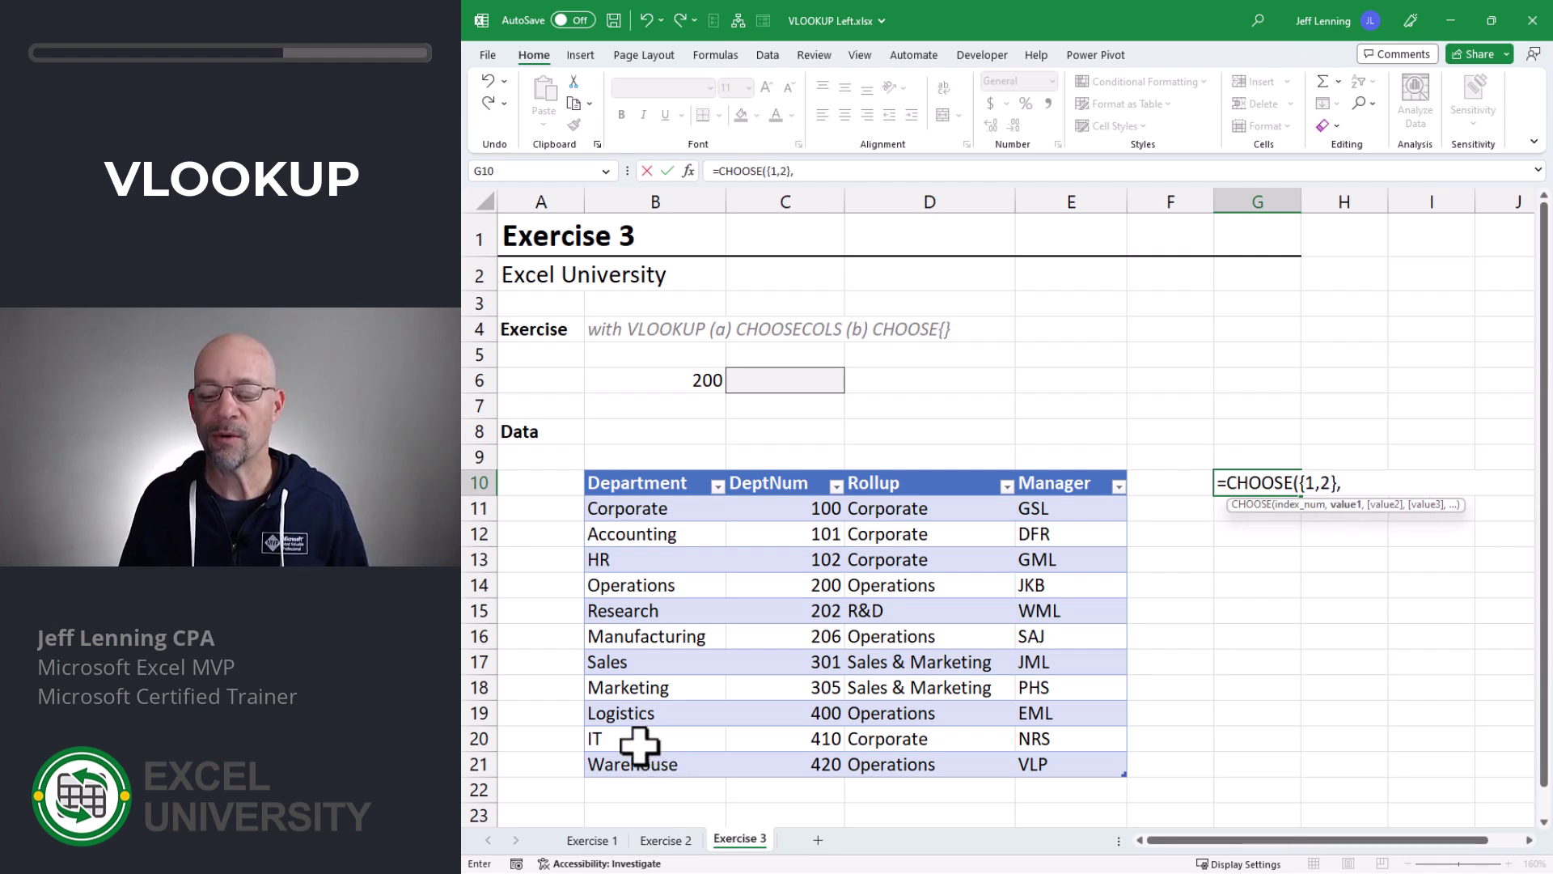
pyautogui.moveTo(772, 509); pyautogui.dragTo(799, 758)
pyautogui.write(',')
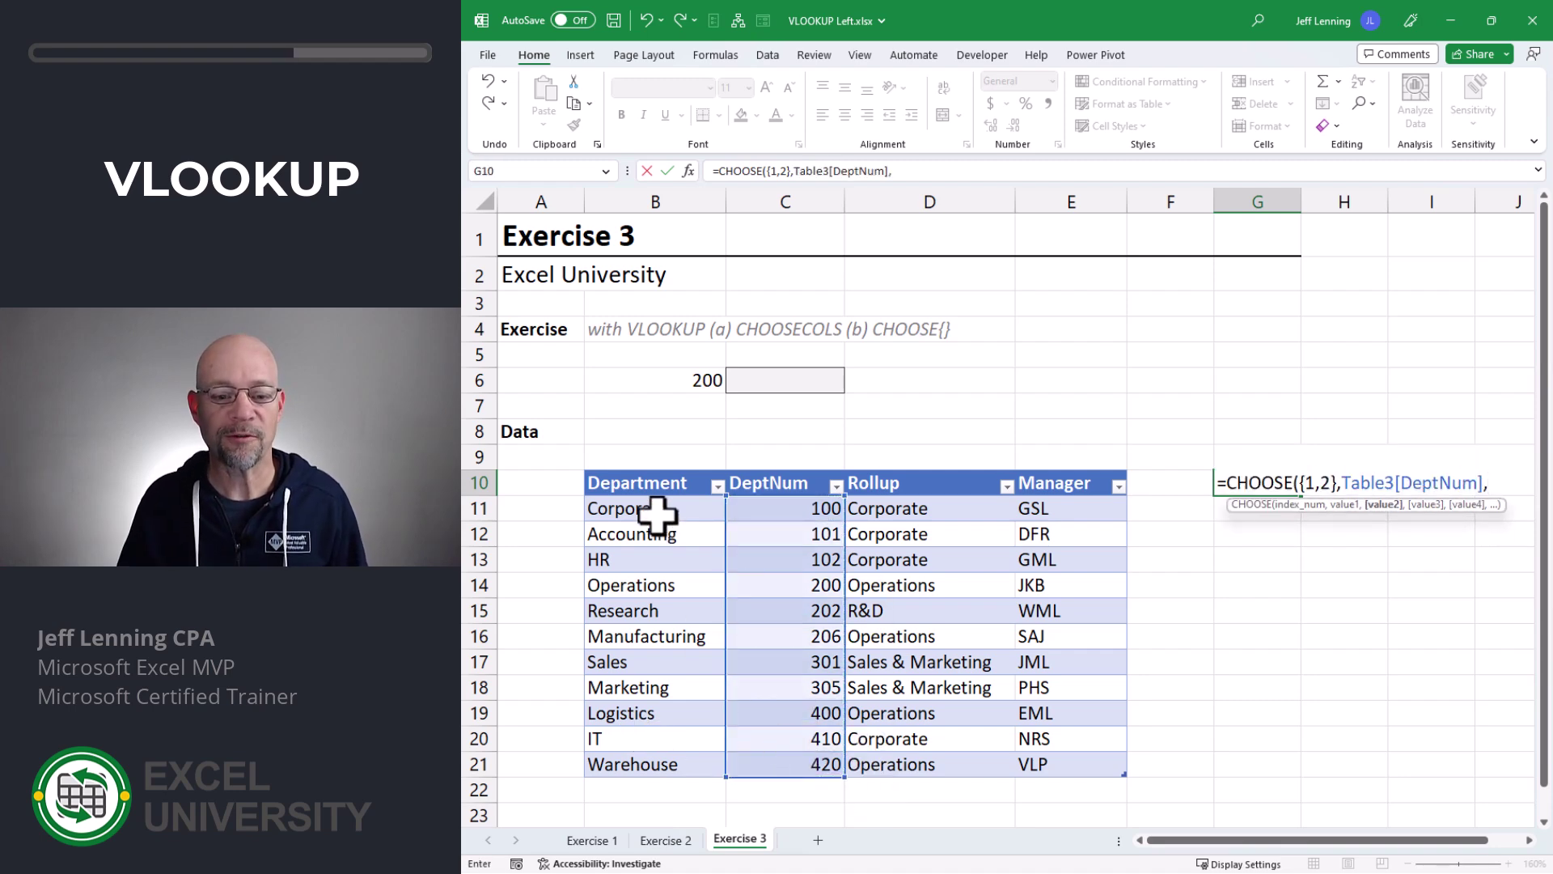
pyautogui.moveTo(658, 506); pyautogui.dragTo(669, 756)
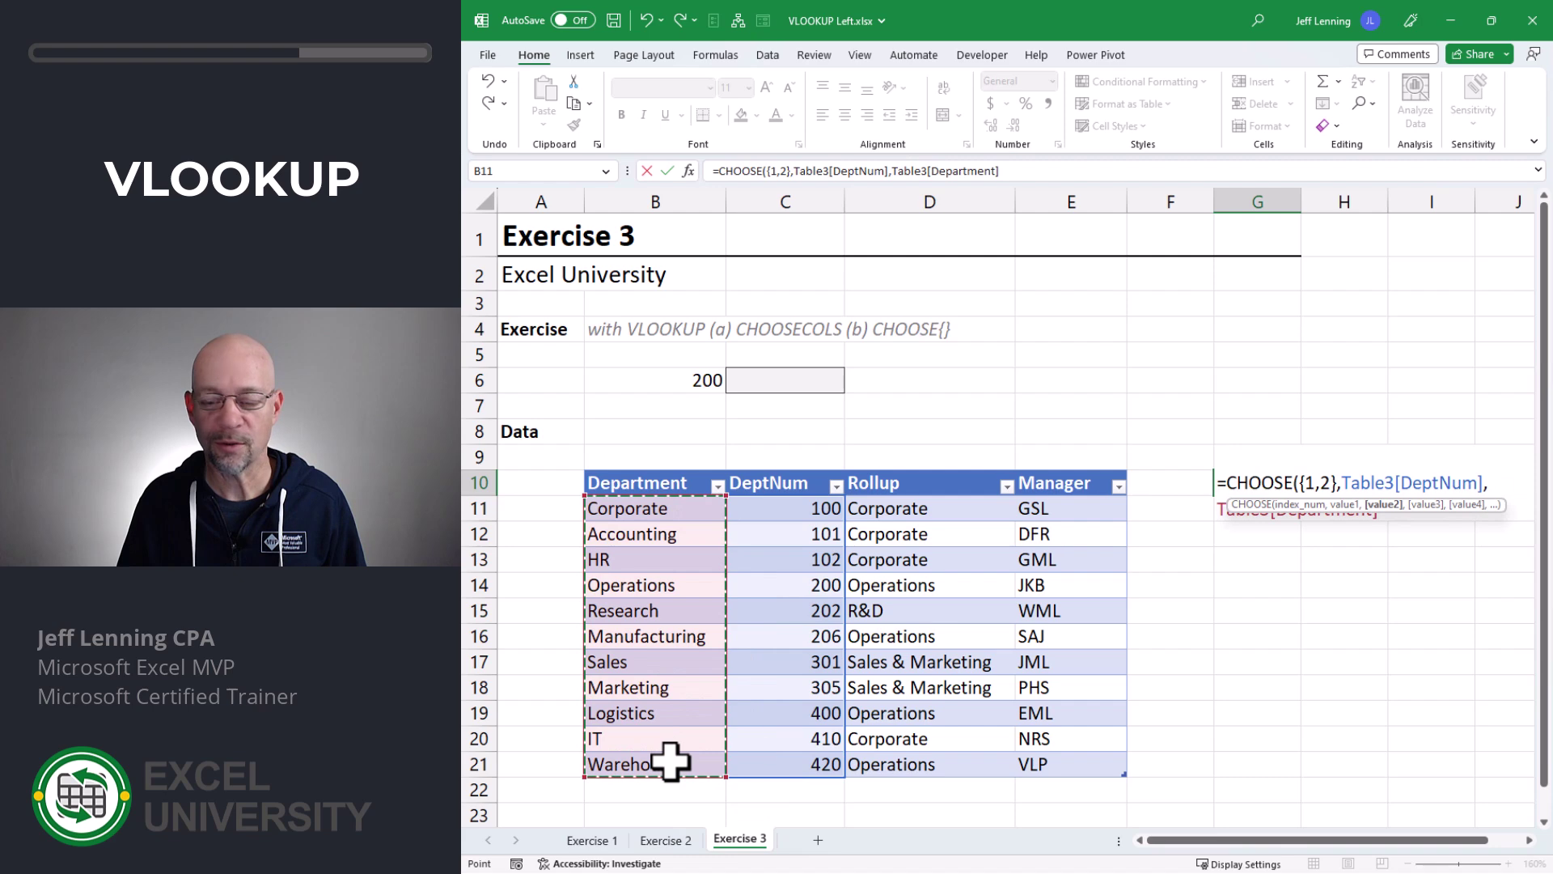
pyautogui.write(')')
pyautogui.press('Return')
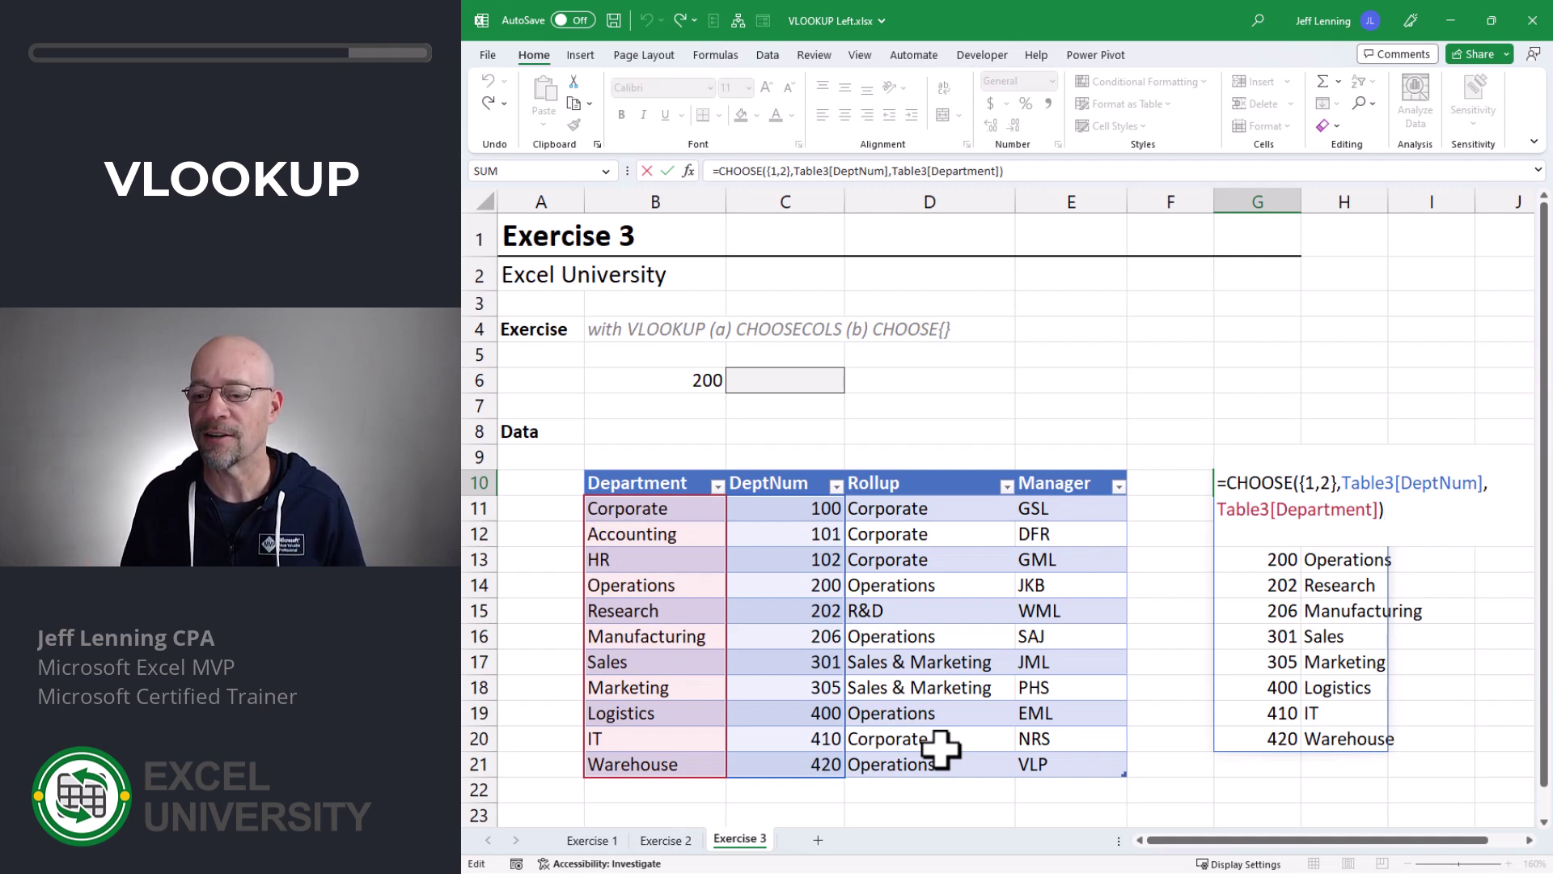
pyautogui.press('Escape')
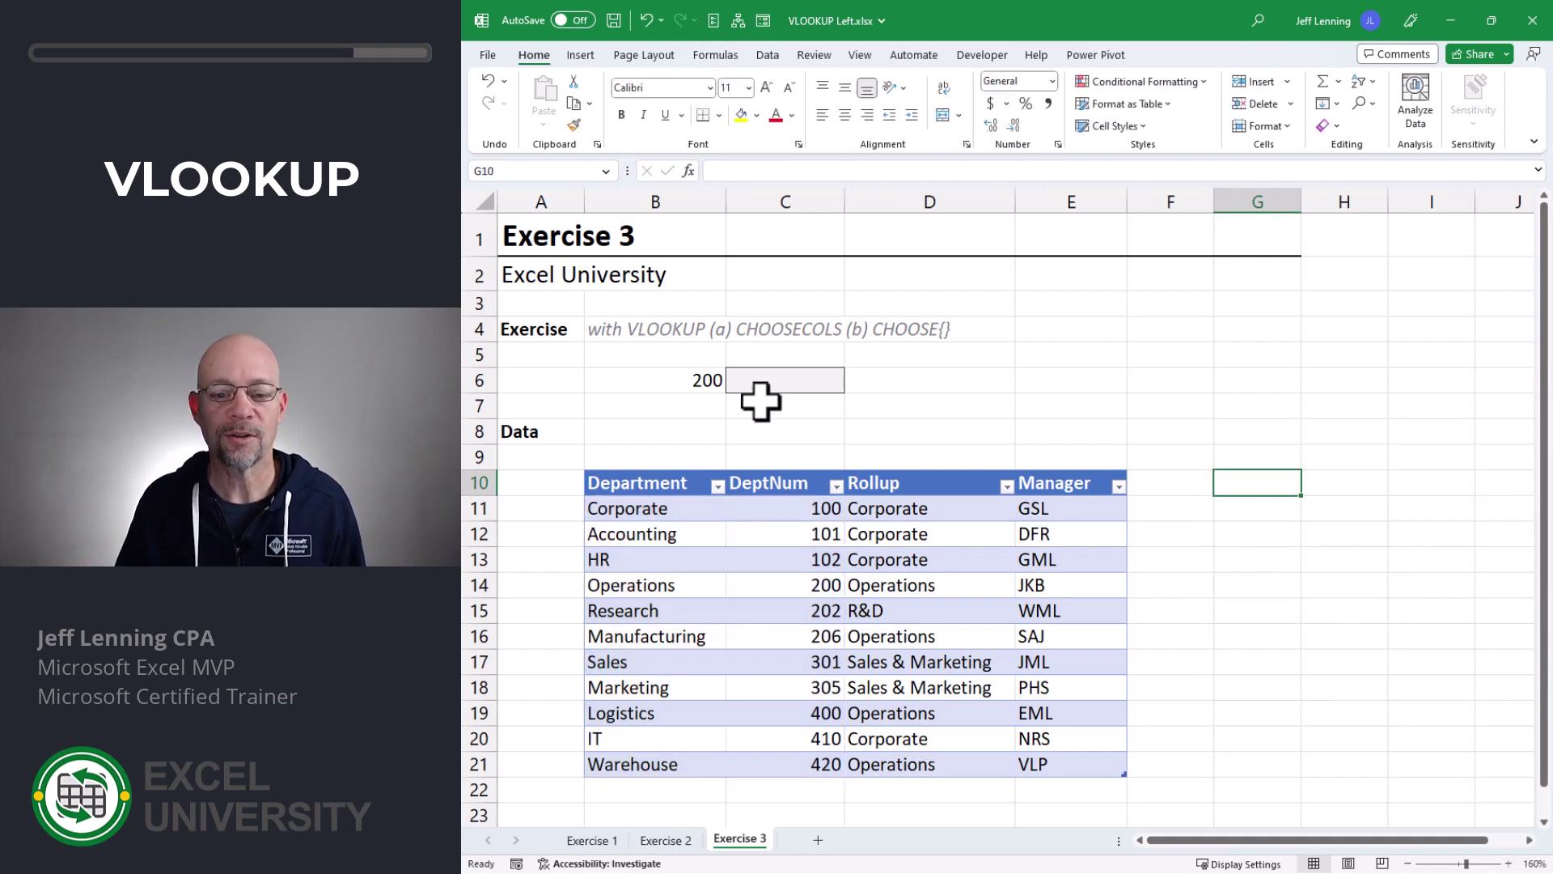
# - Enter =VLOOKUP(B6,CHOOSE({1,2},Table3[DeptNum],Table3[Department]),2,0) in C6
pyautogui.click(760, 387)
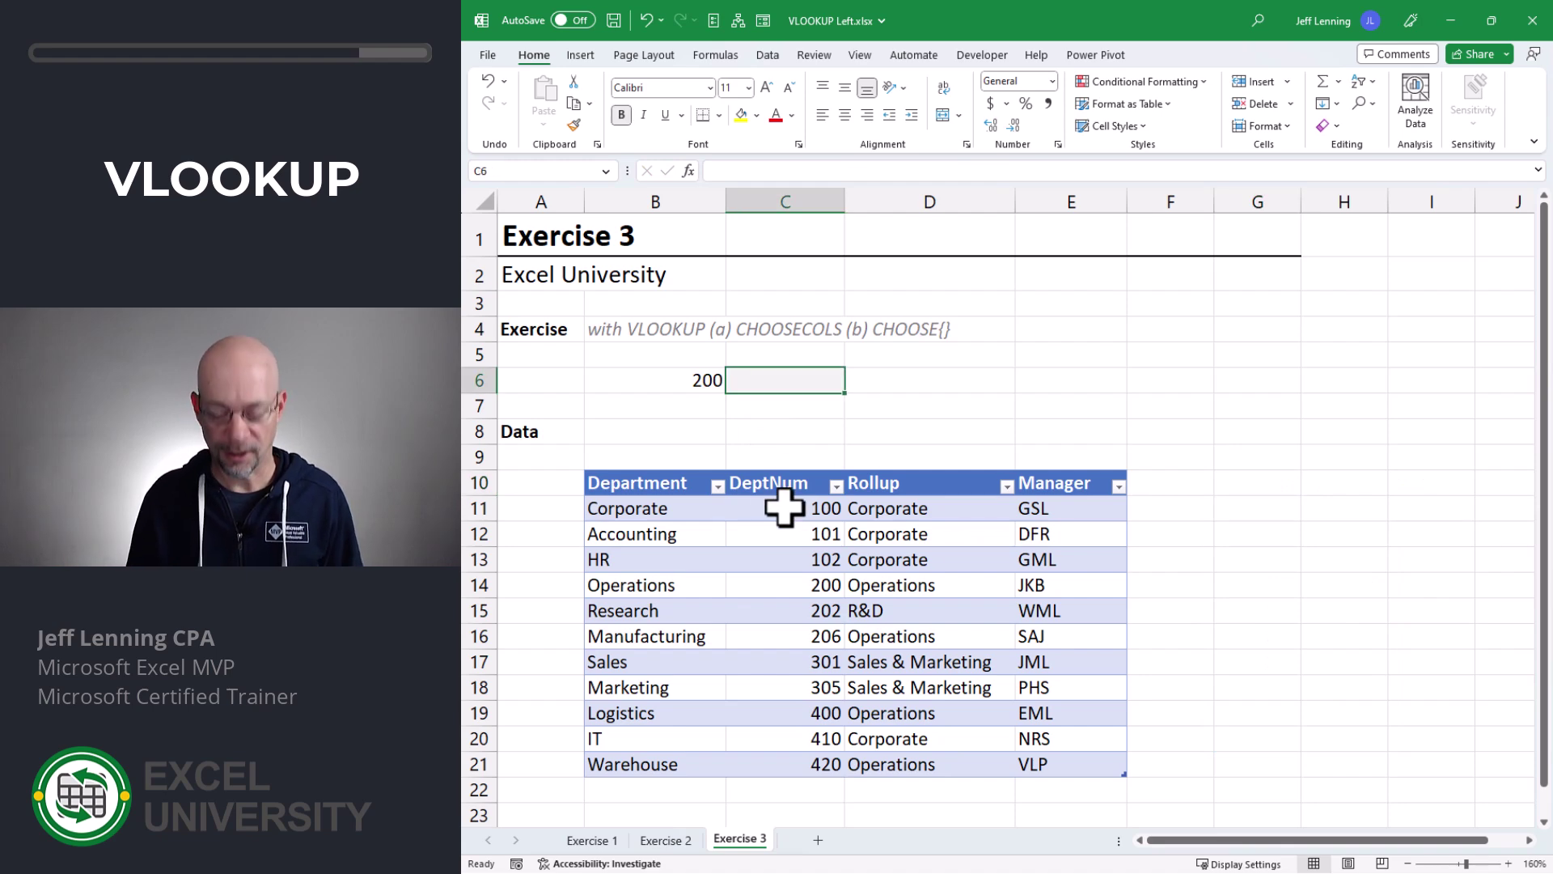
pyautogui.write('=VLOOKUP(')
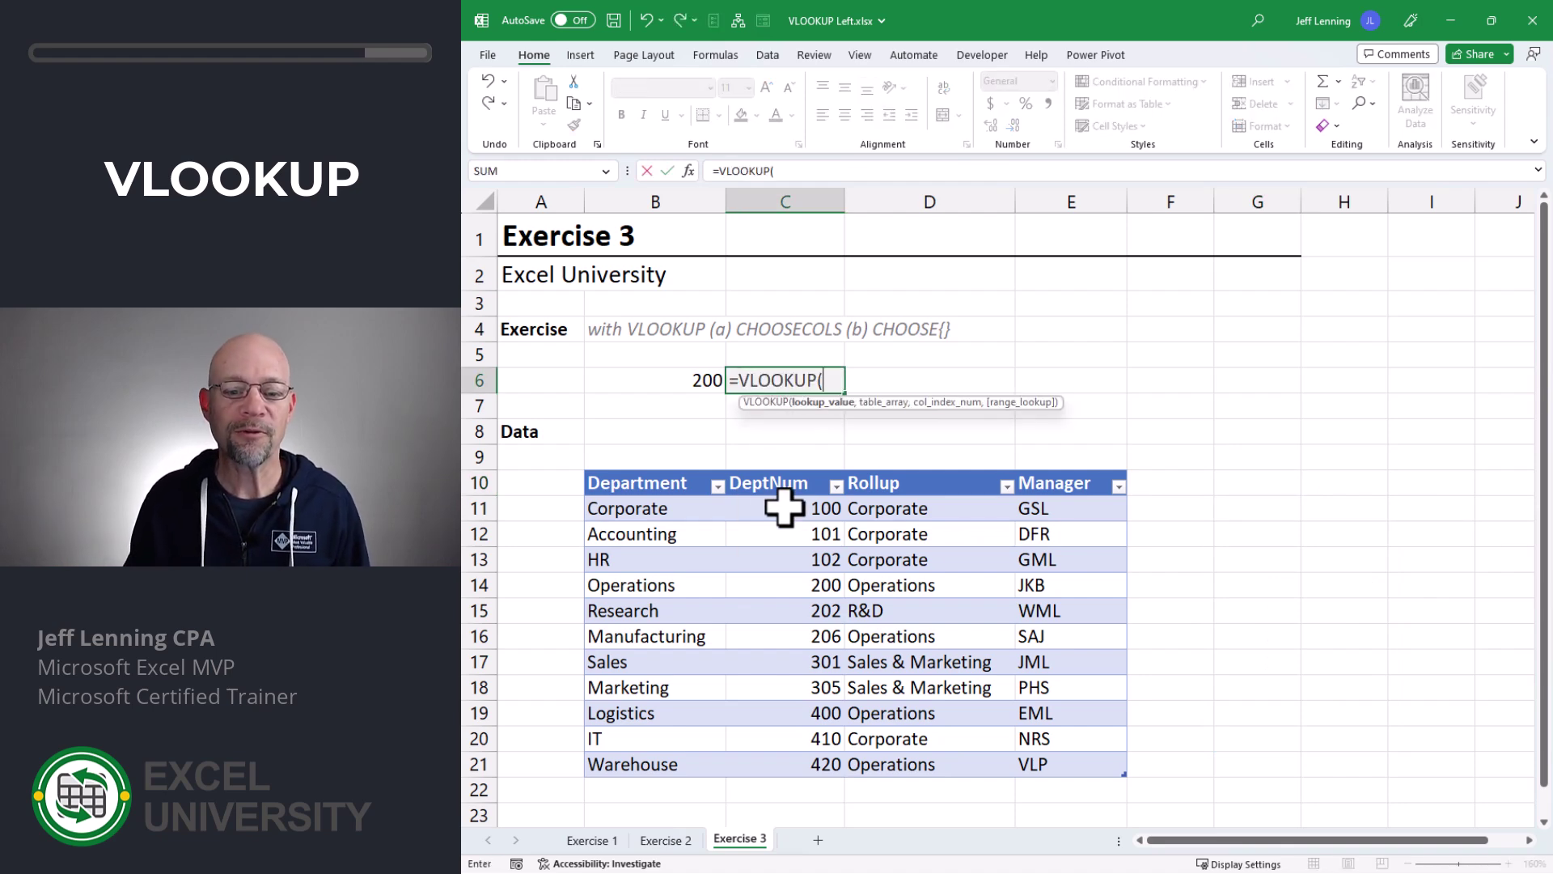
pyautogui.press('Left')
pyautogui.write(',choo')
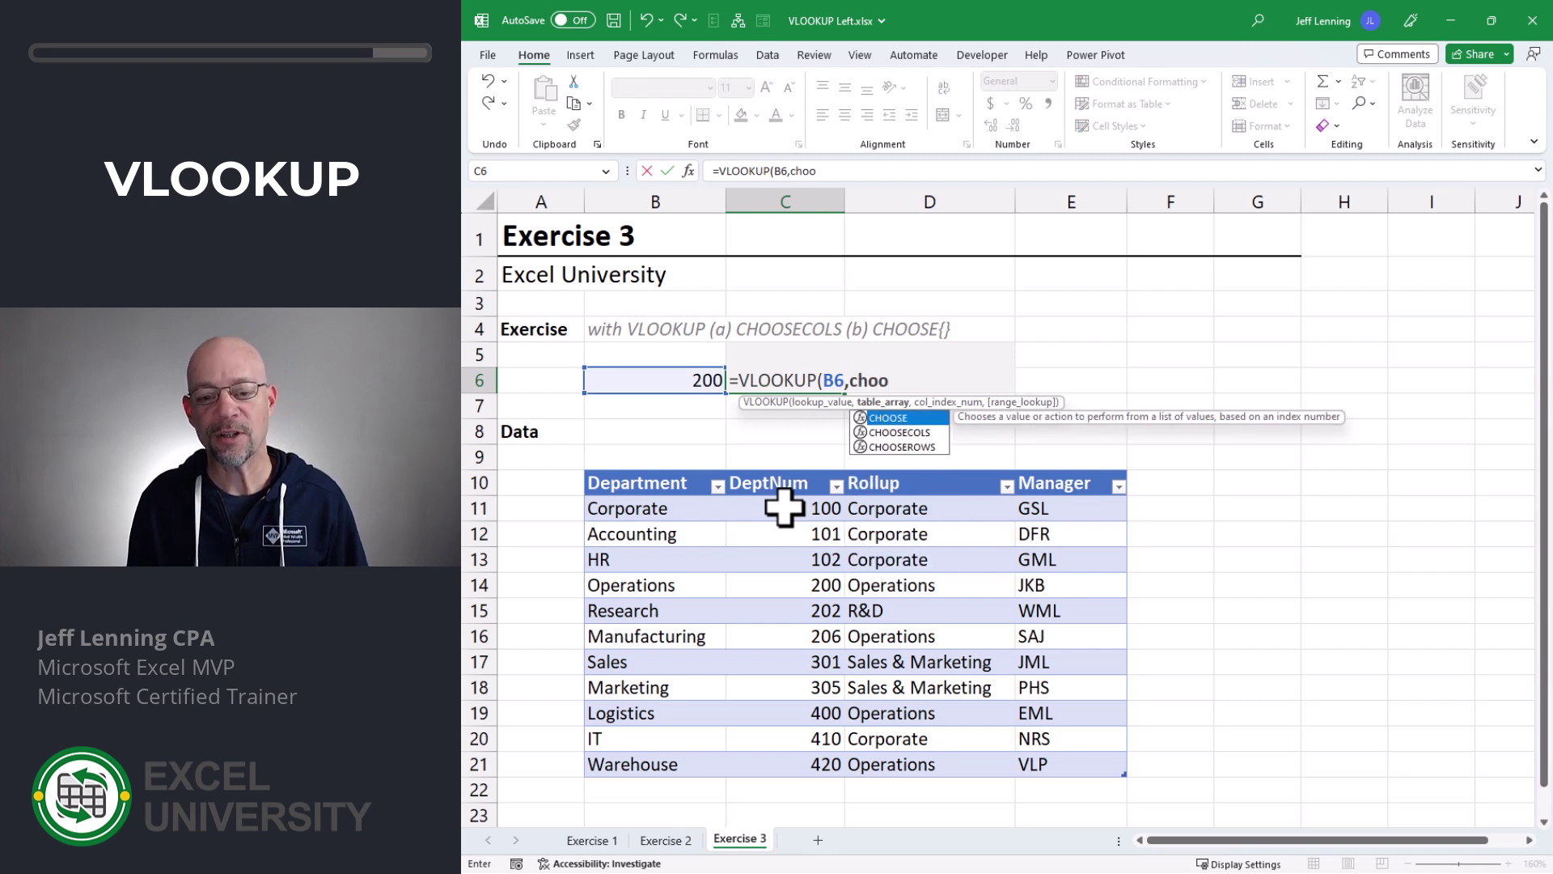
pyautogui.press('Tab')
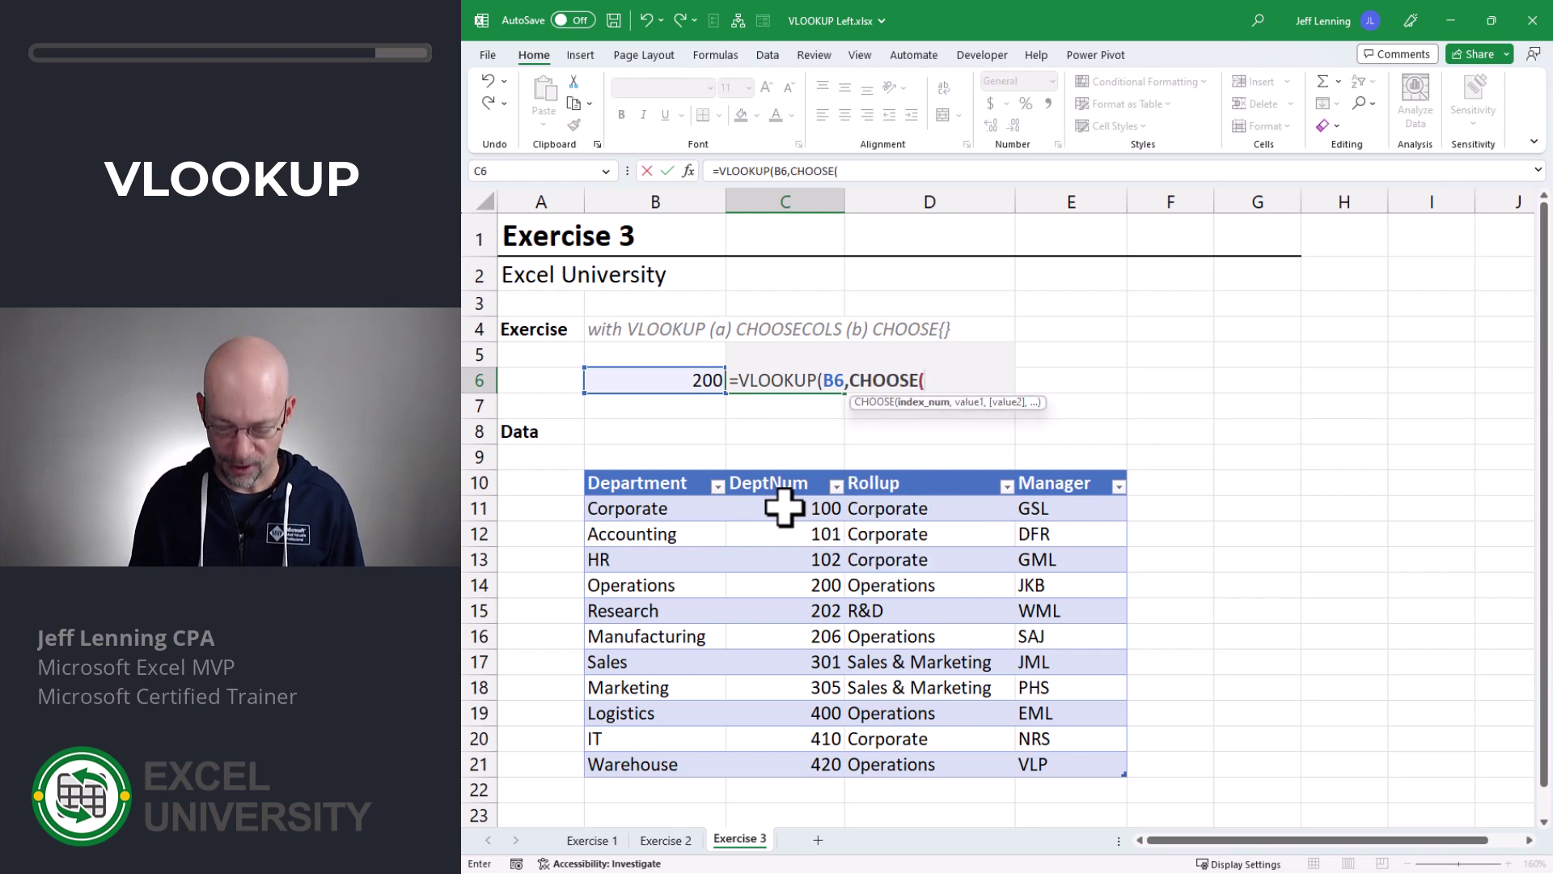
pyautogui.write('{1,2')
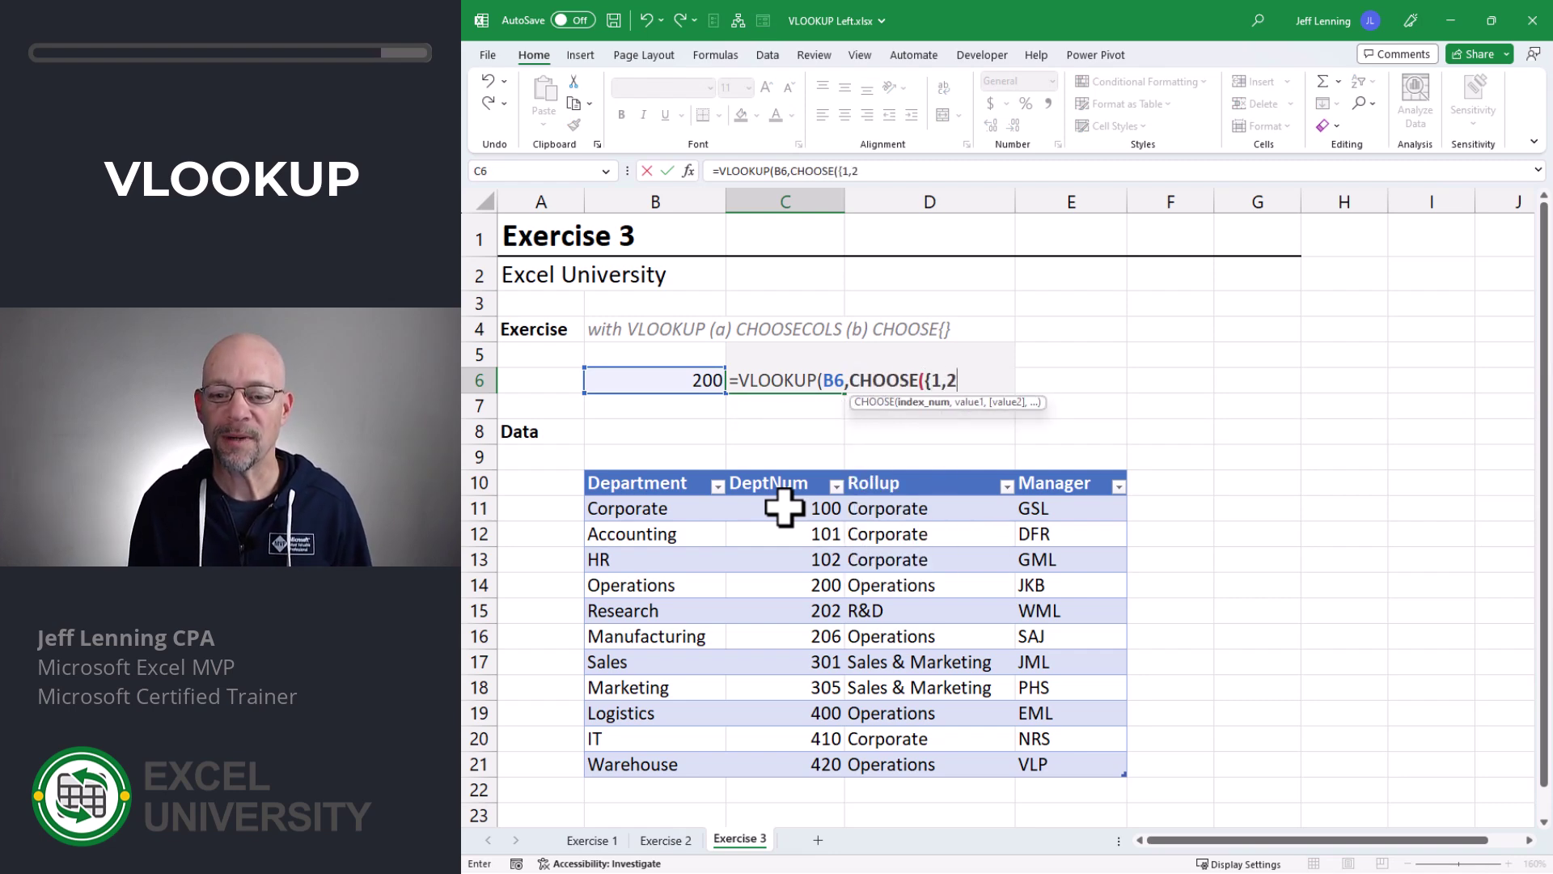
pyautogui.write('},')
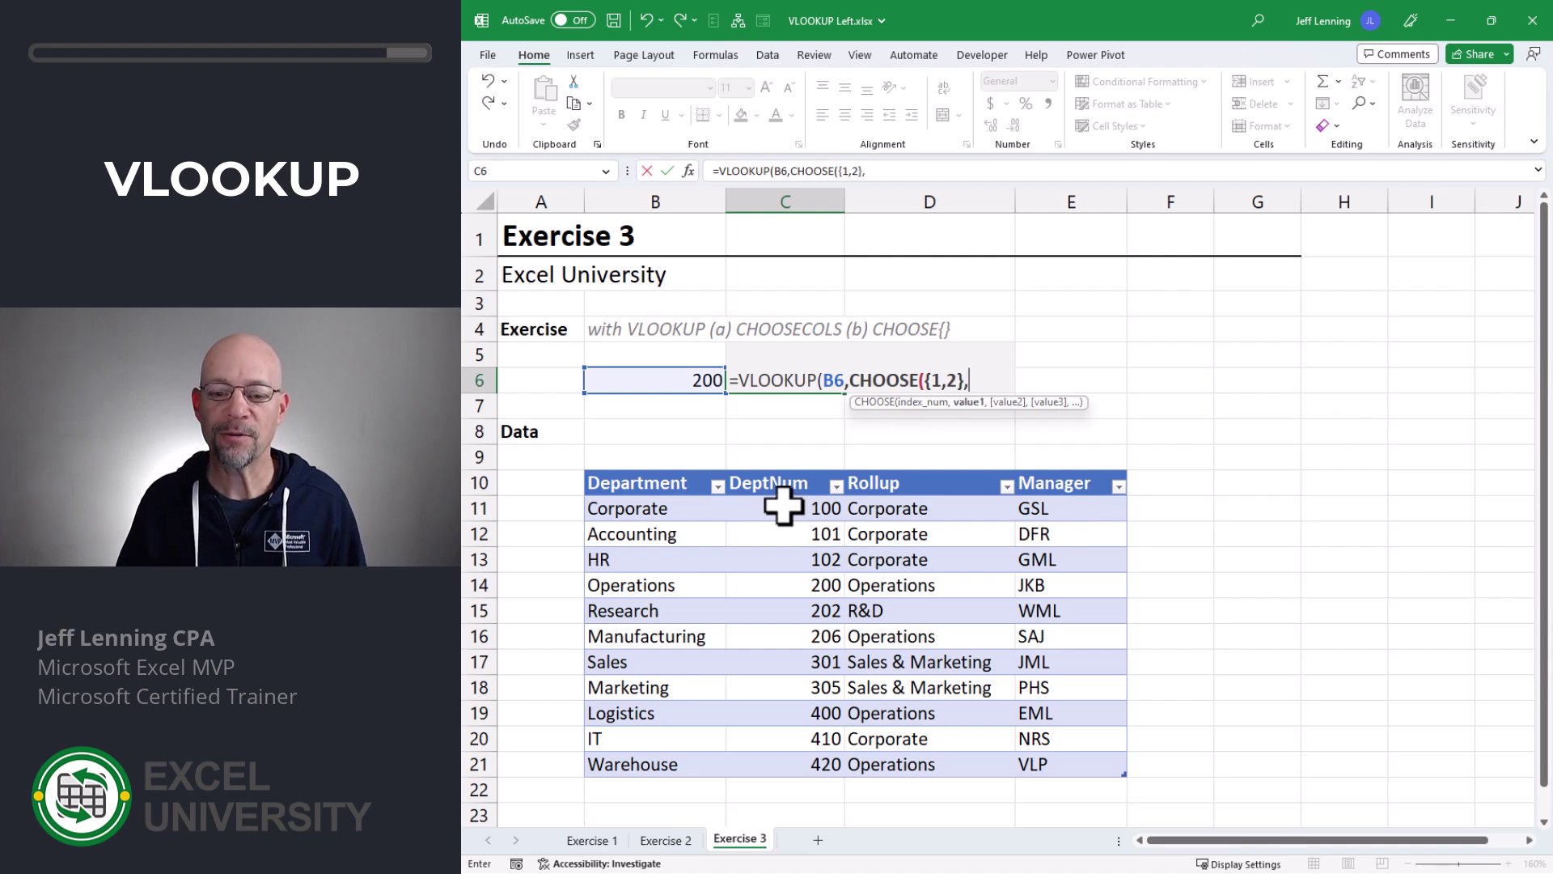
pyautogui.moveTo(772, 510); pyautogui.dragTo(778, 760)
pyautogui.write(',')
pyautogui.moveTo(655, 513); pyautogui.dragTo(661, 758)
pyautogui.write('),')
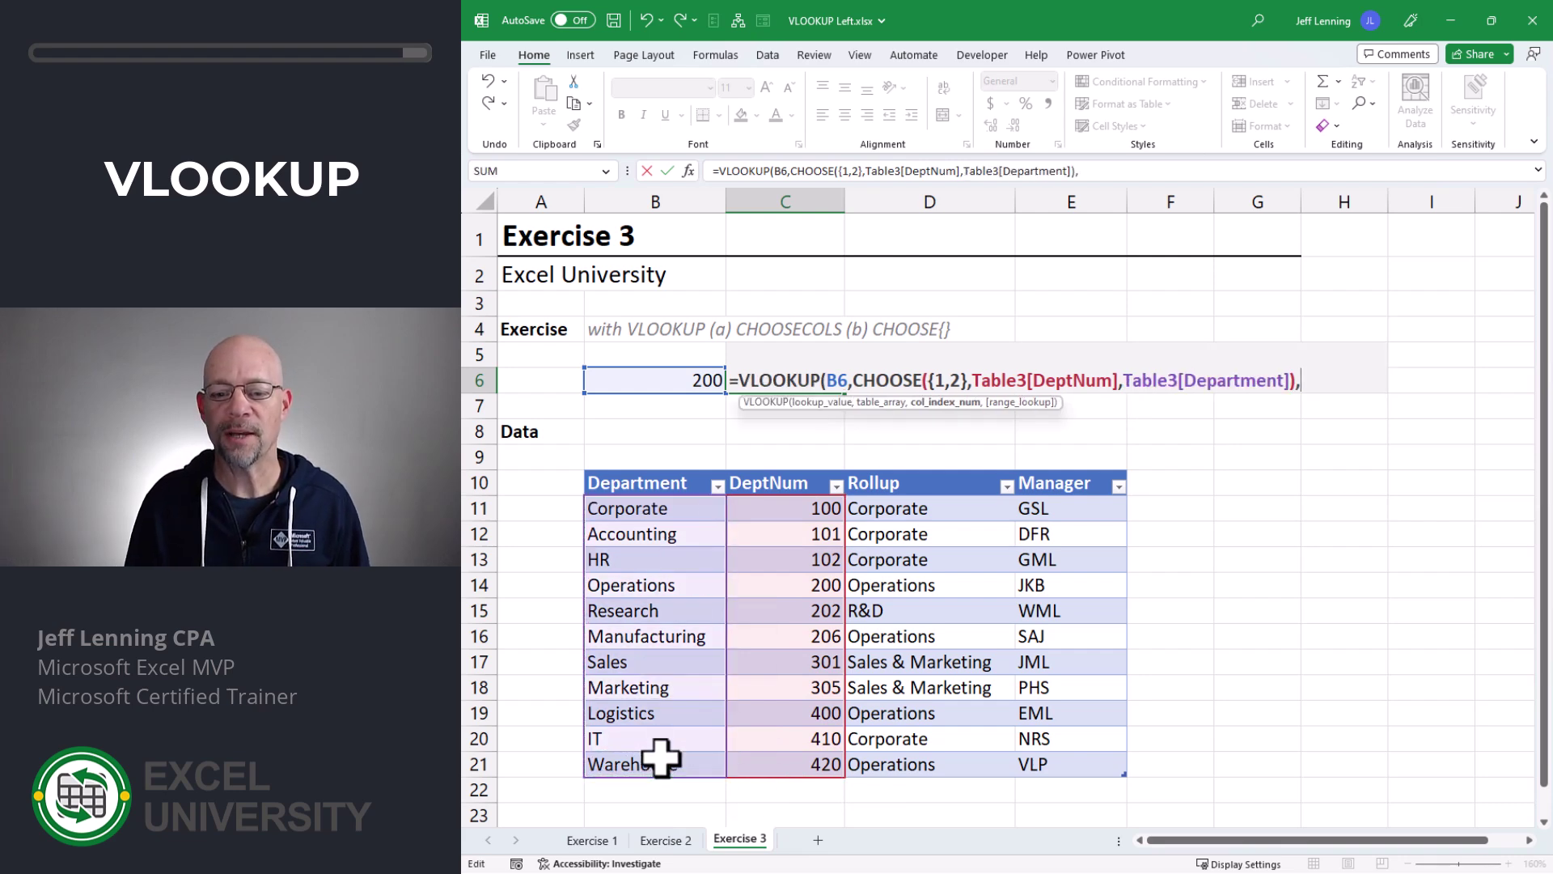
pyautogui.write('2,0')
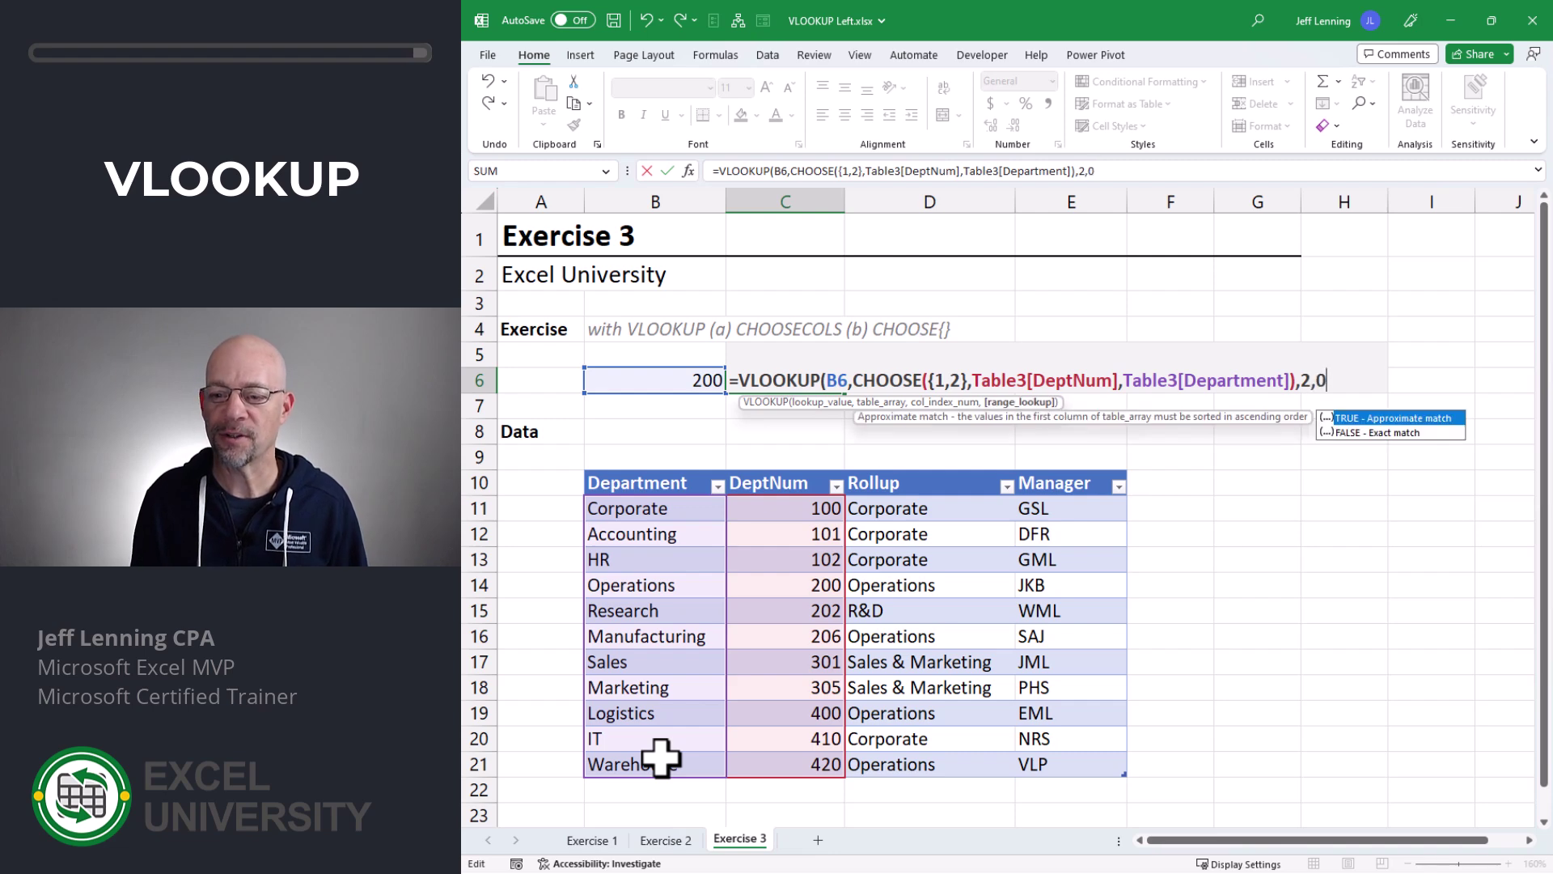
pyautogui.write(')')
pyautogui.press('Return')
# - Change B6 to 101 so C6 returns Accounting
pyautogui.press('Up')
pyautogui.press('Left')
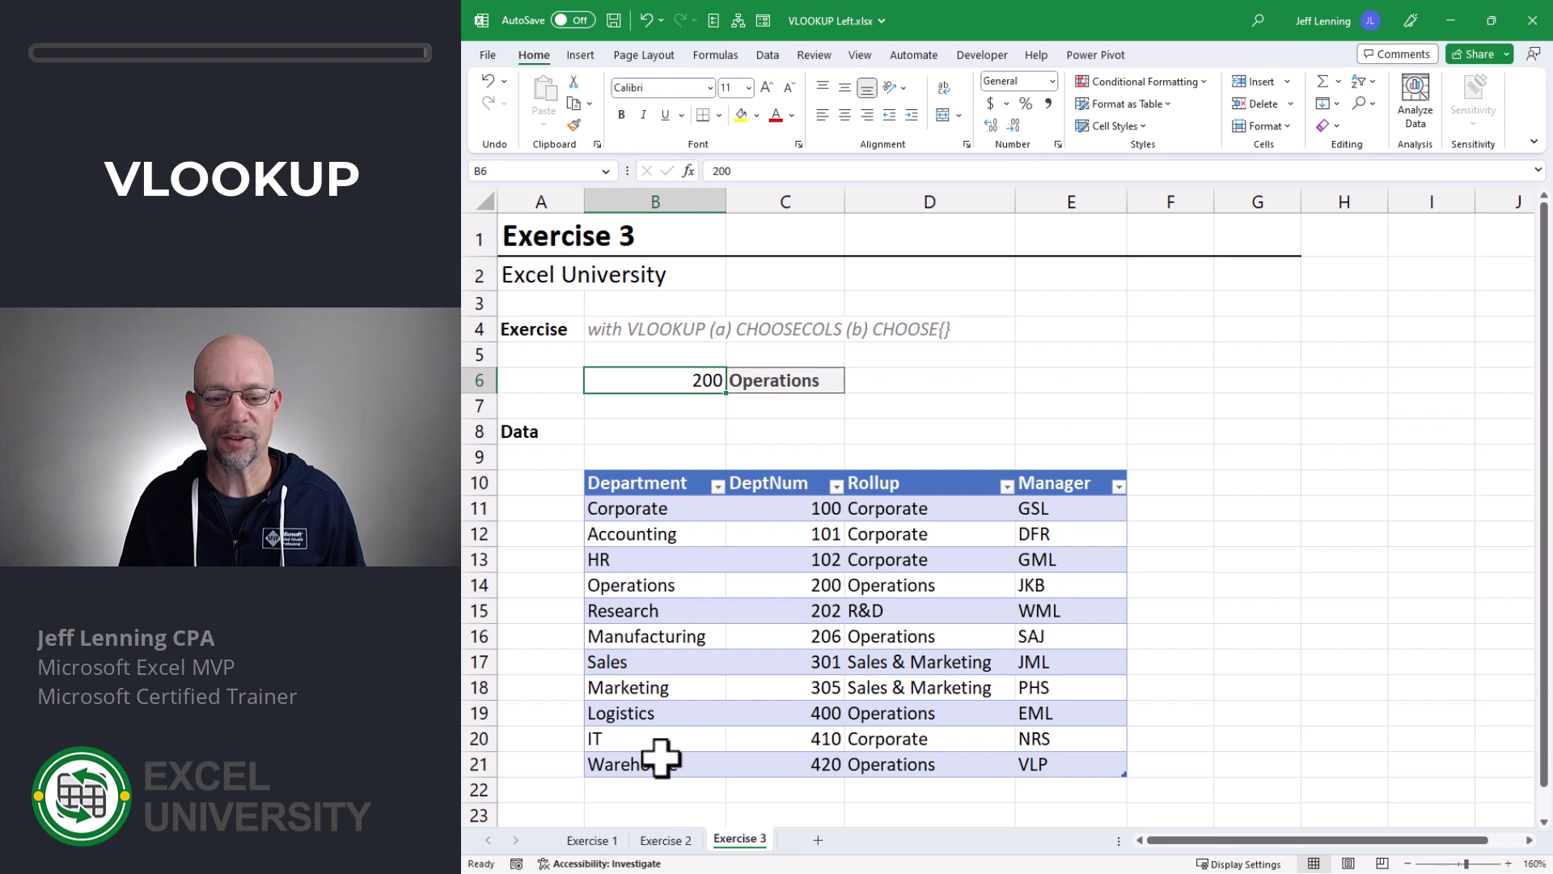
pyautogui.write('101')
pyautogui.press('Return')
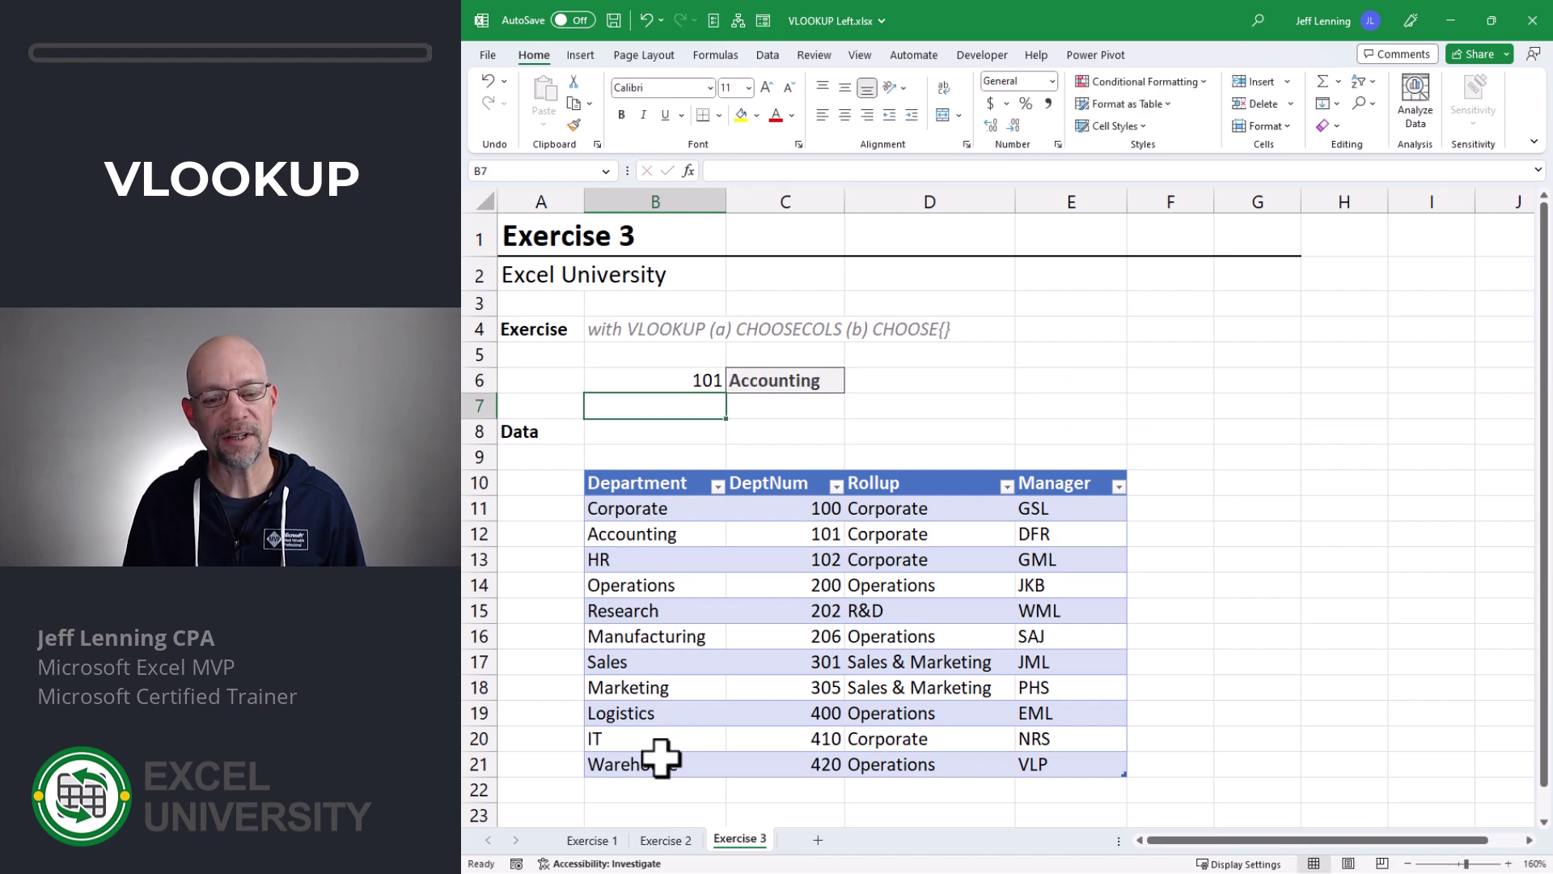